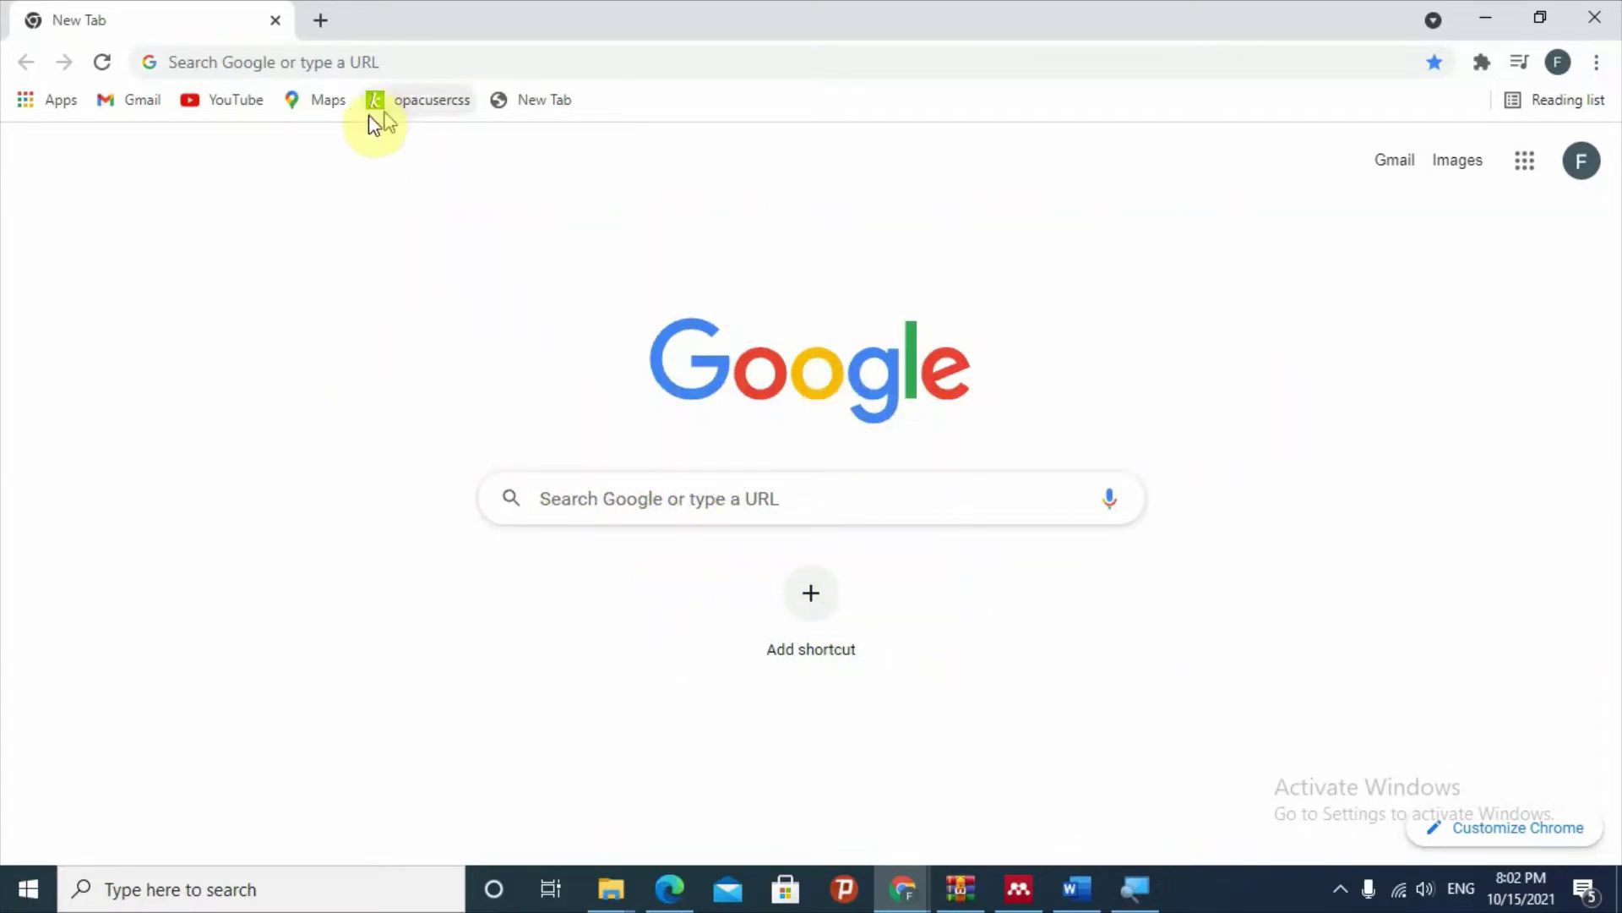
# - Dismiss the address-bar suggestions, leaving the New Tab page with an empty omnibox
pyautogui.click(284, 62)
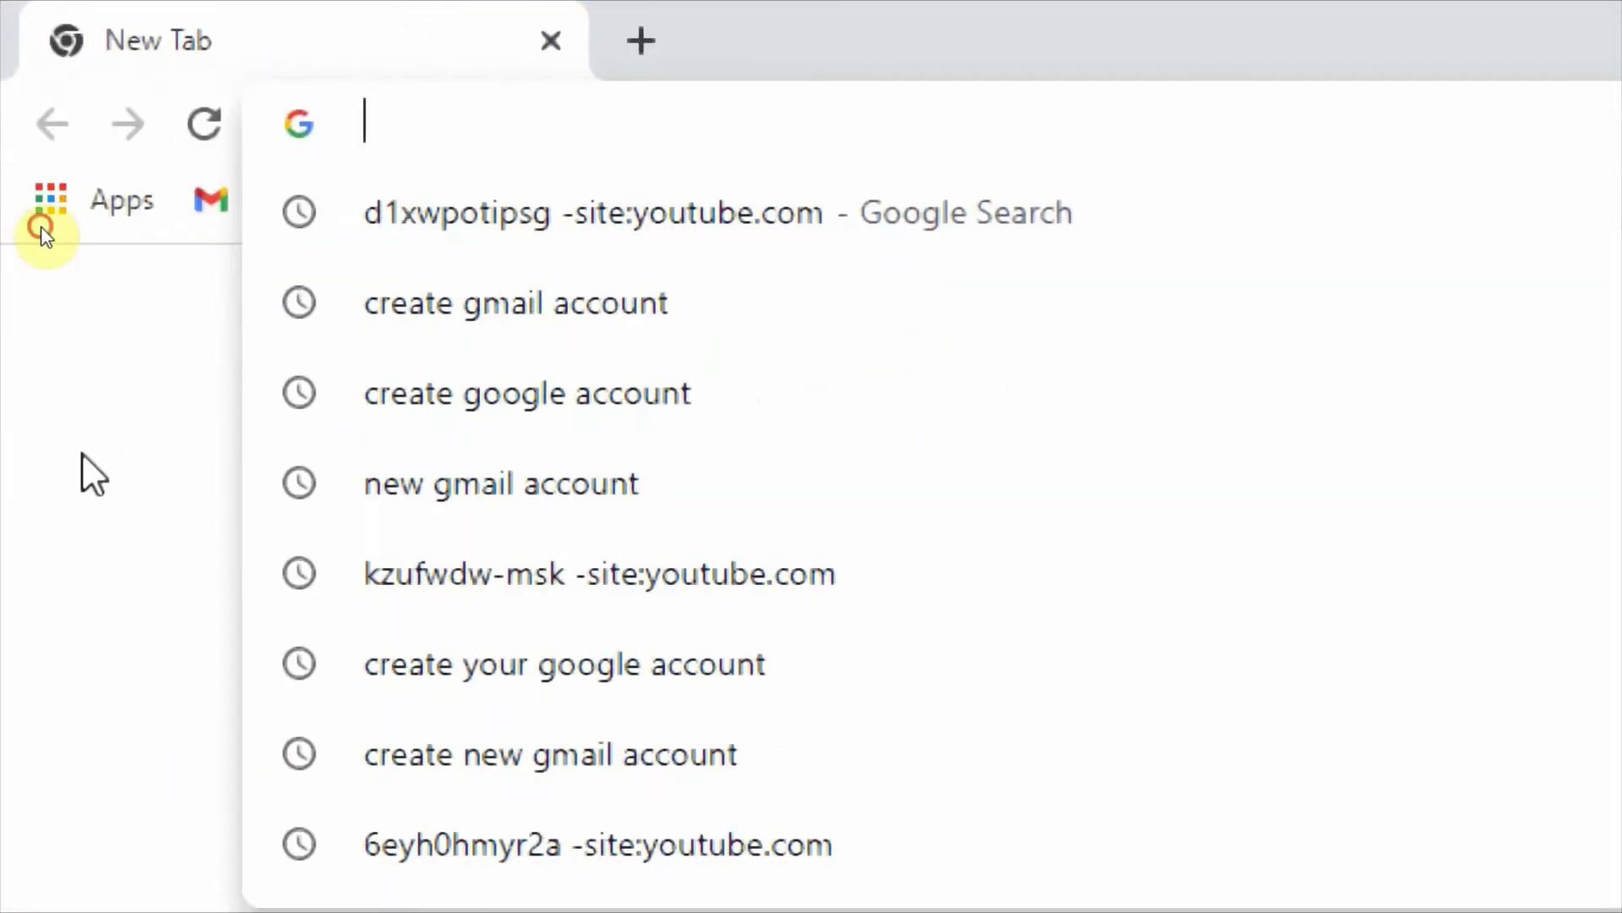
pyautogui.click(48, 236)
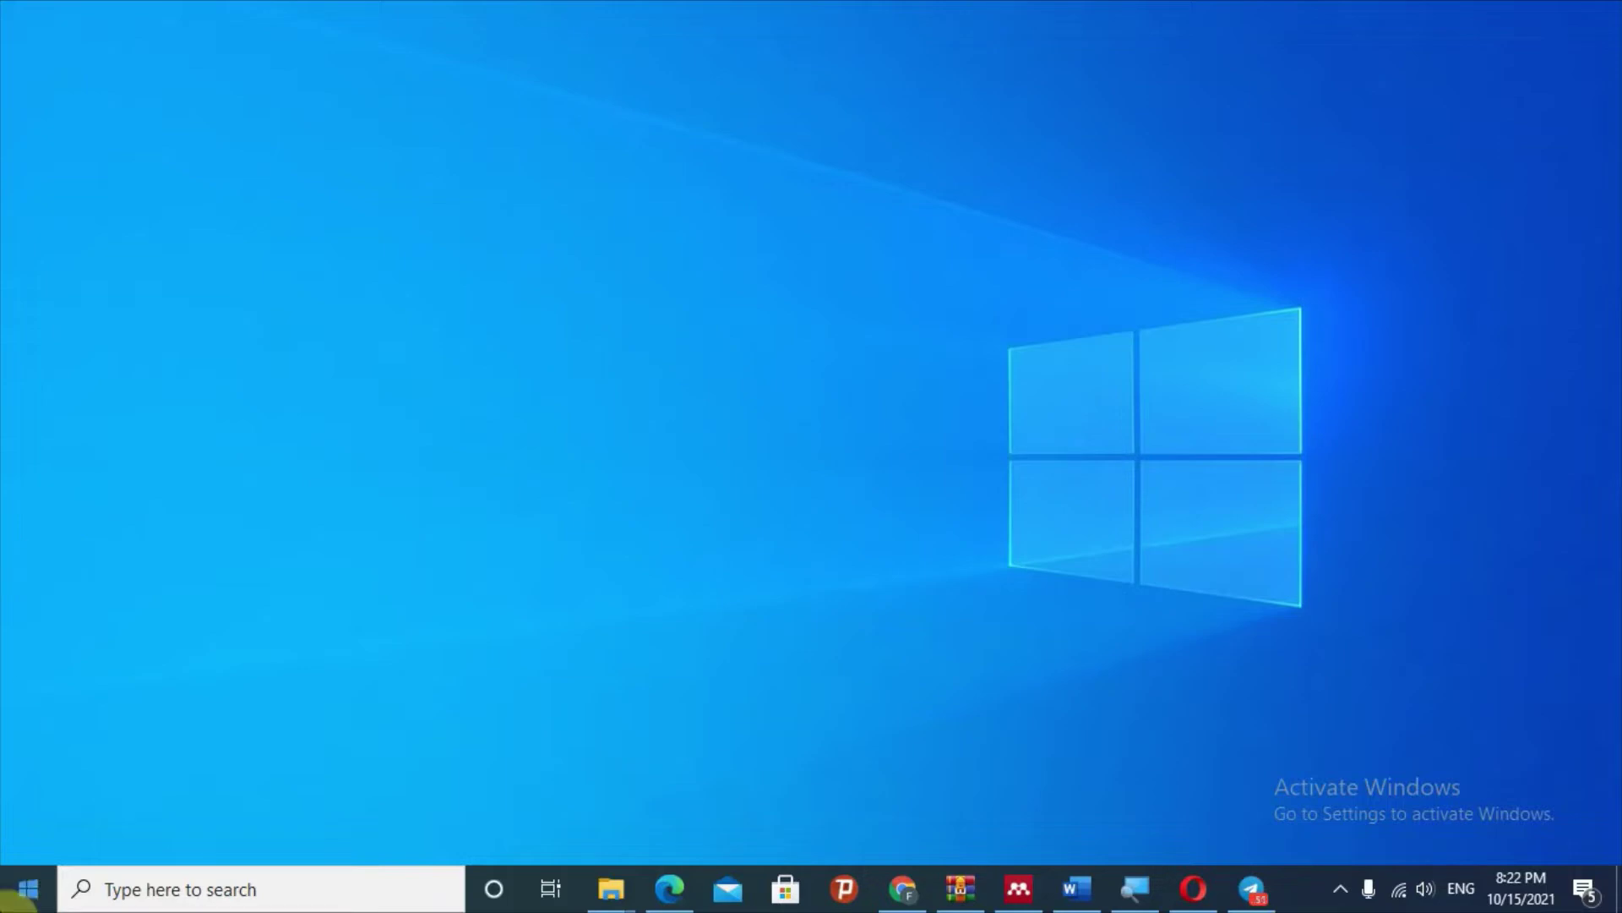
# - Search Windows for 'control panel' and launch Control Panel in Category view
pyautogui.click(134, 889)
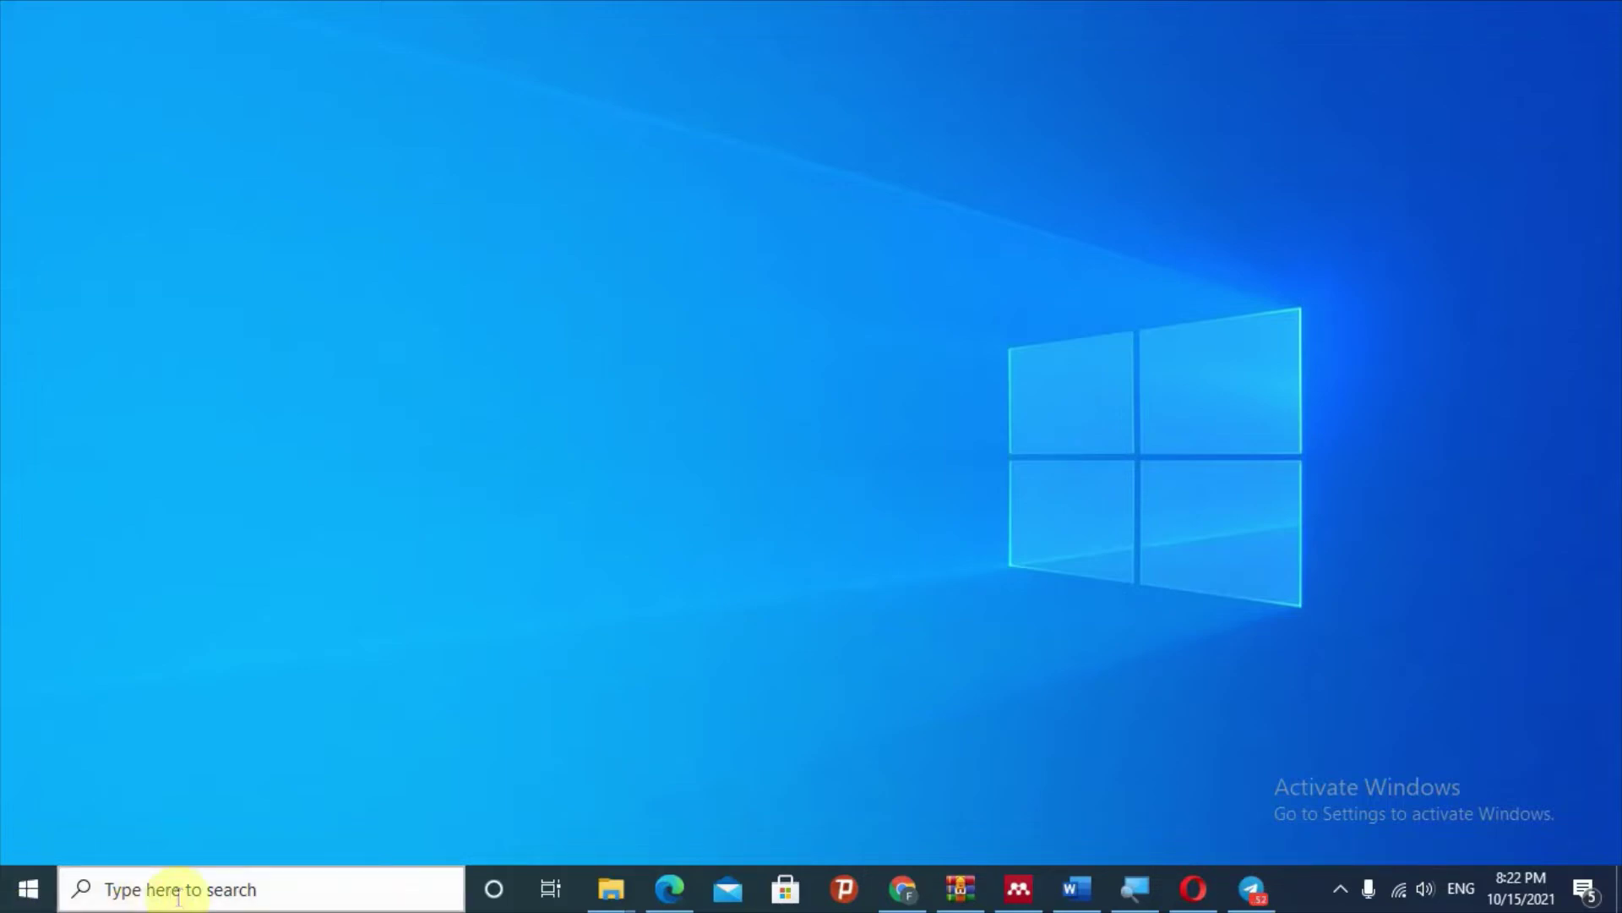
pyautogui.click(178, 892)
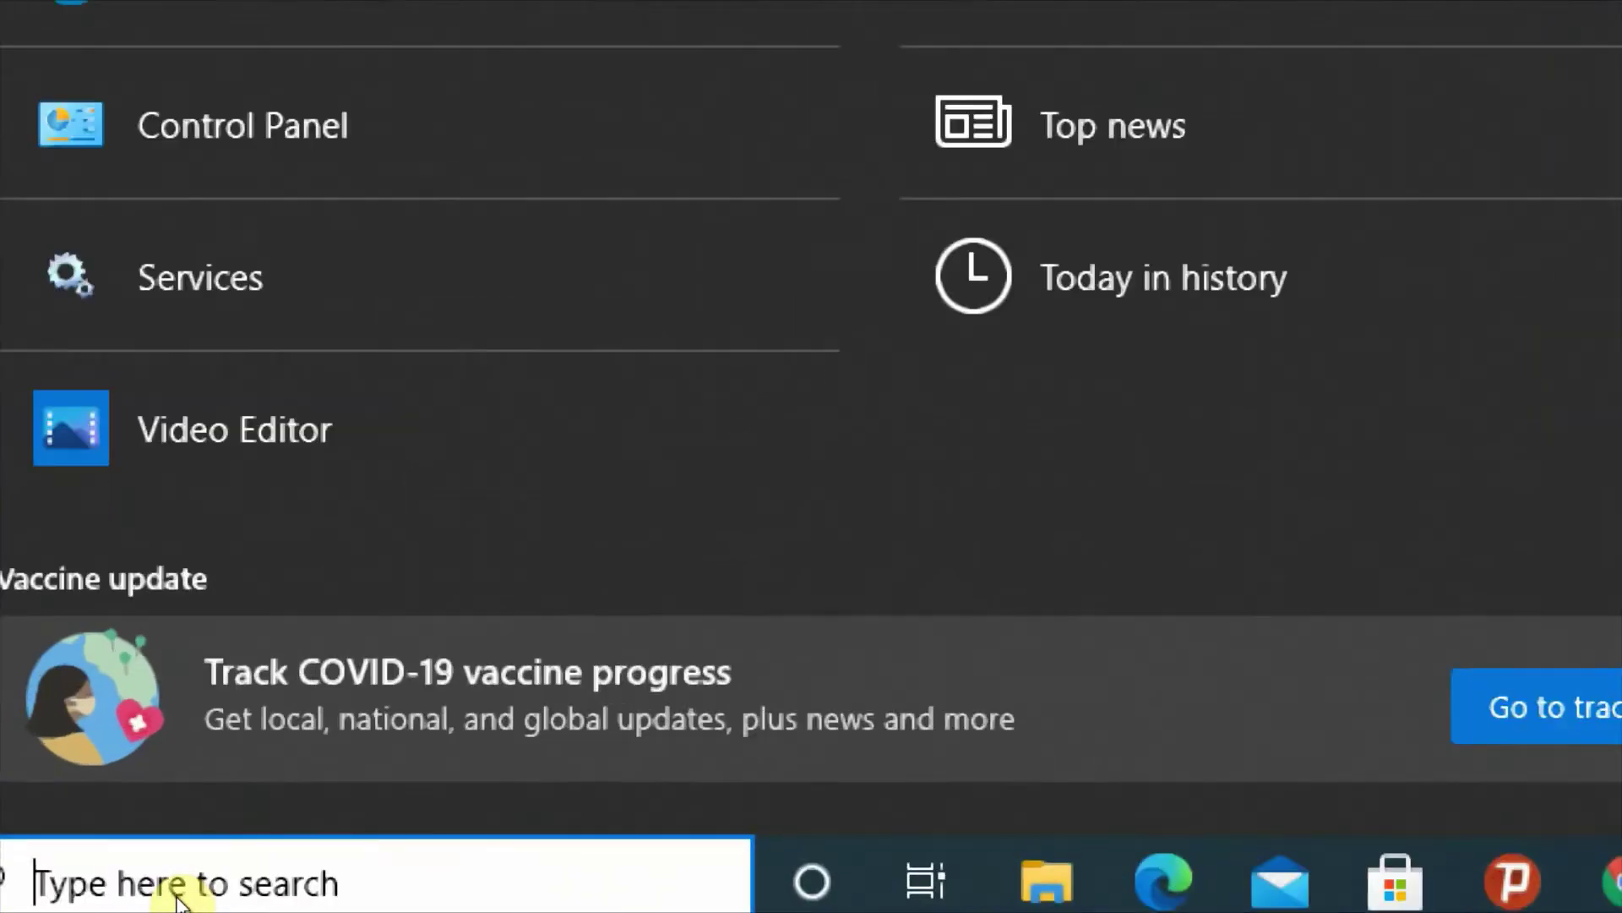
pyautogui.write('control ')
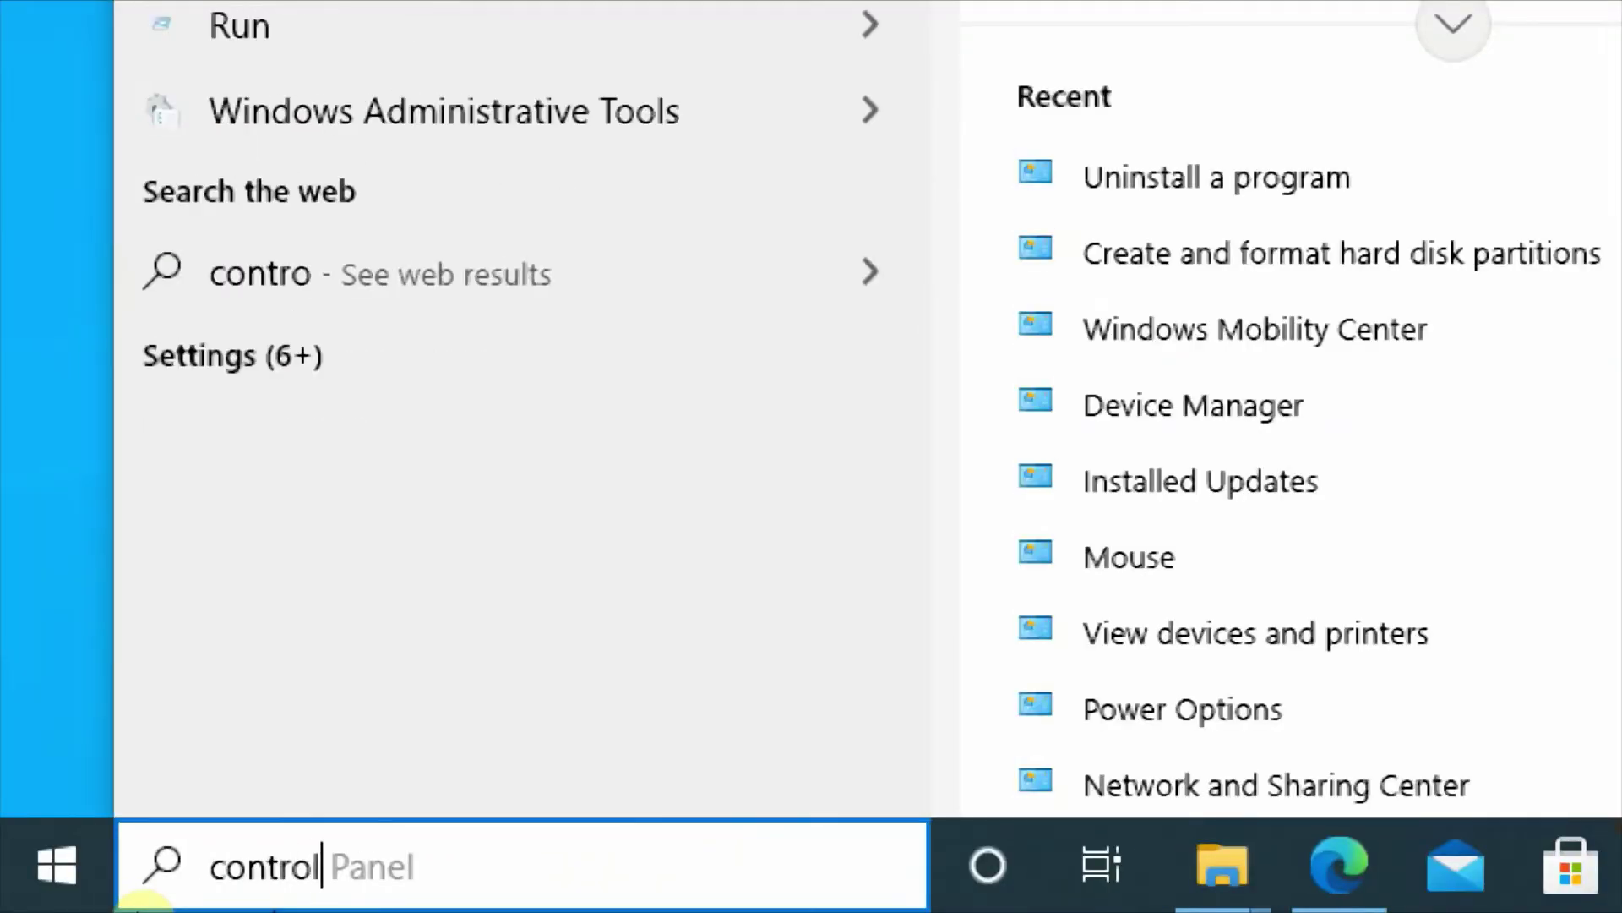
pyautogui.write('panel')
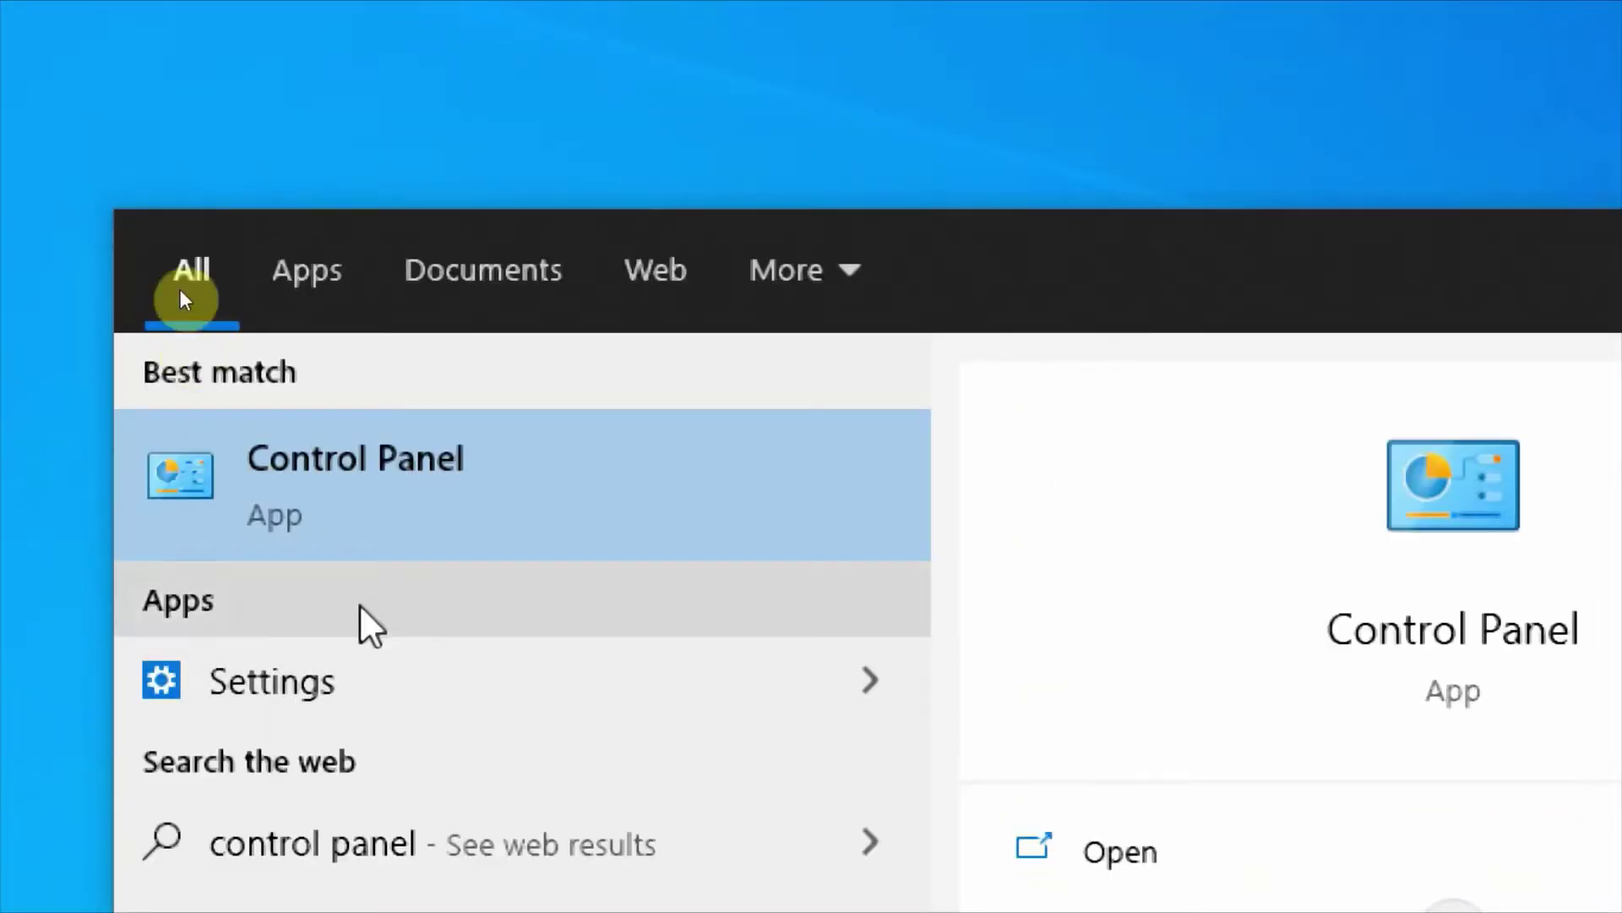
pyautogui.click(360, 478)
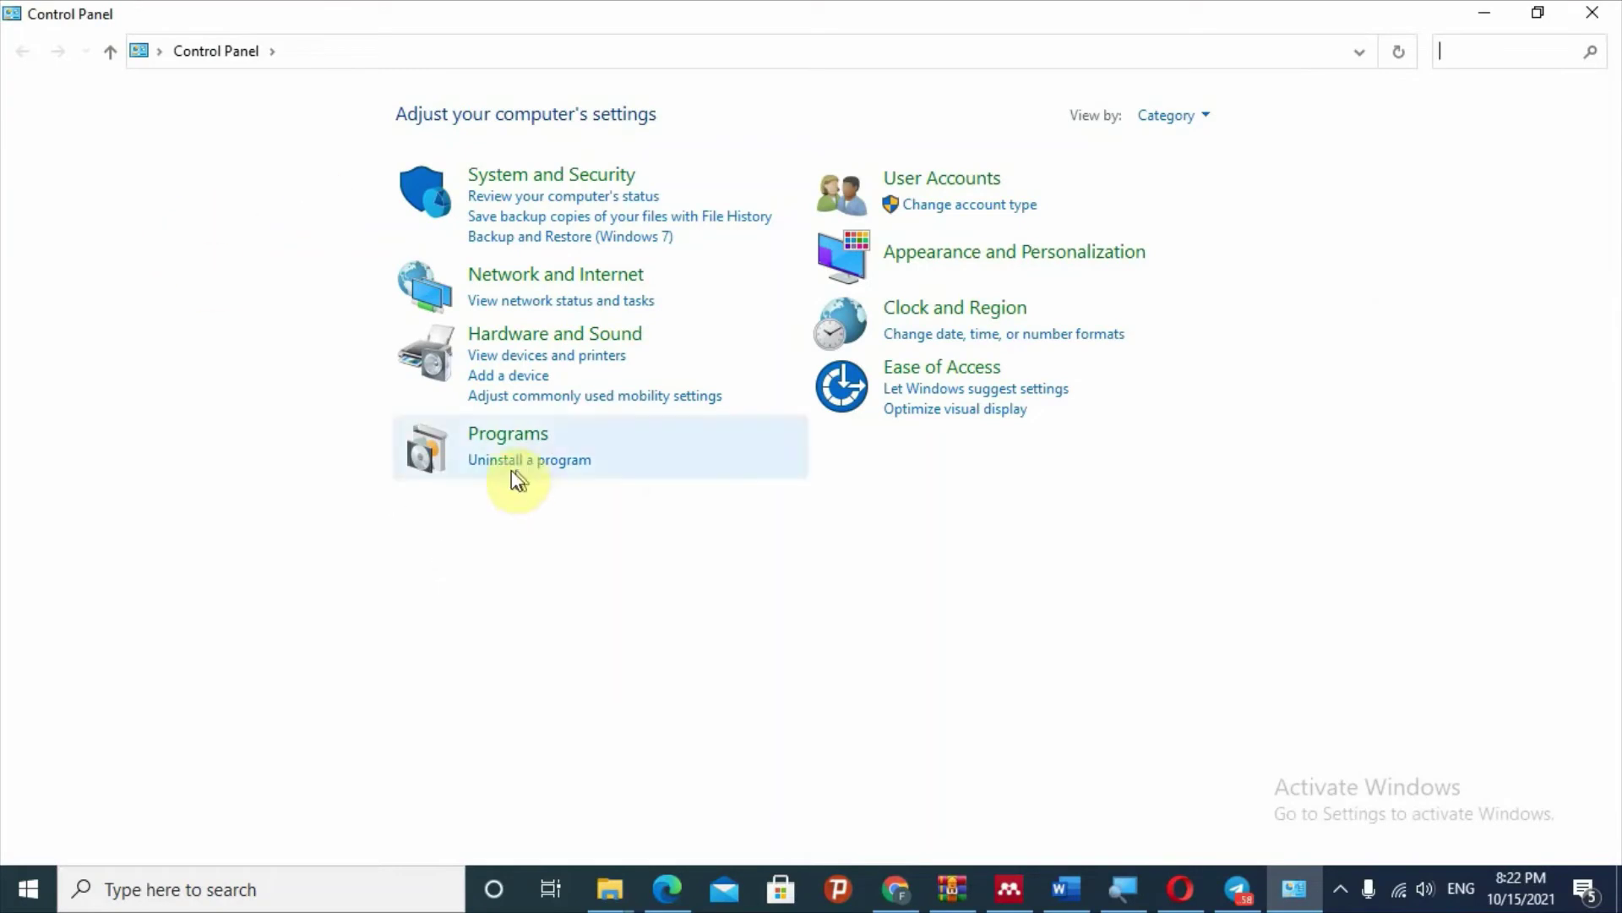
# - Go to Programs > Uninstall a program and scroll the 49 installed programs
pyautogui.click(533, 473)
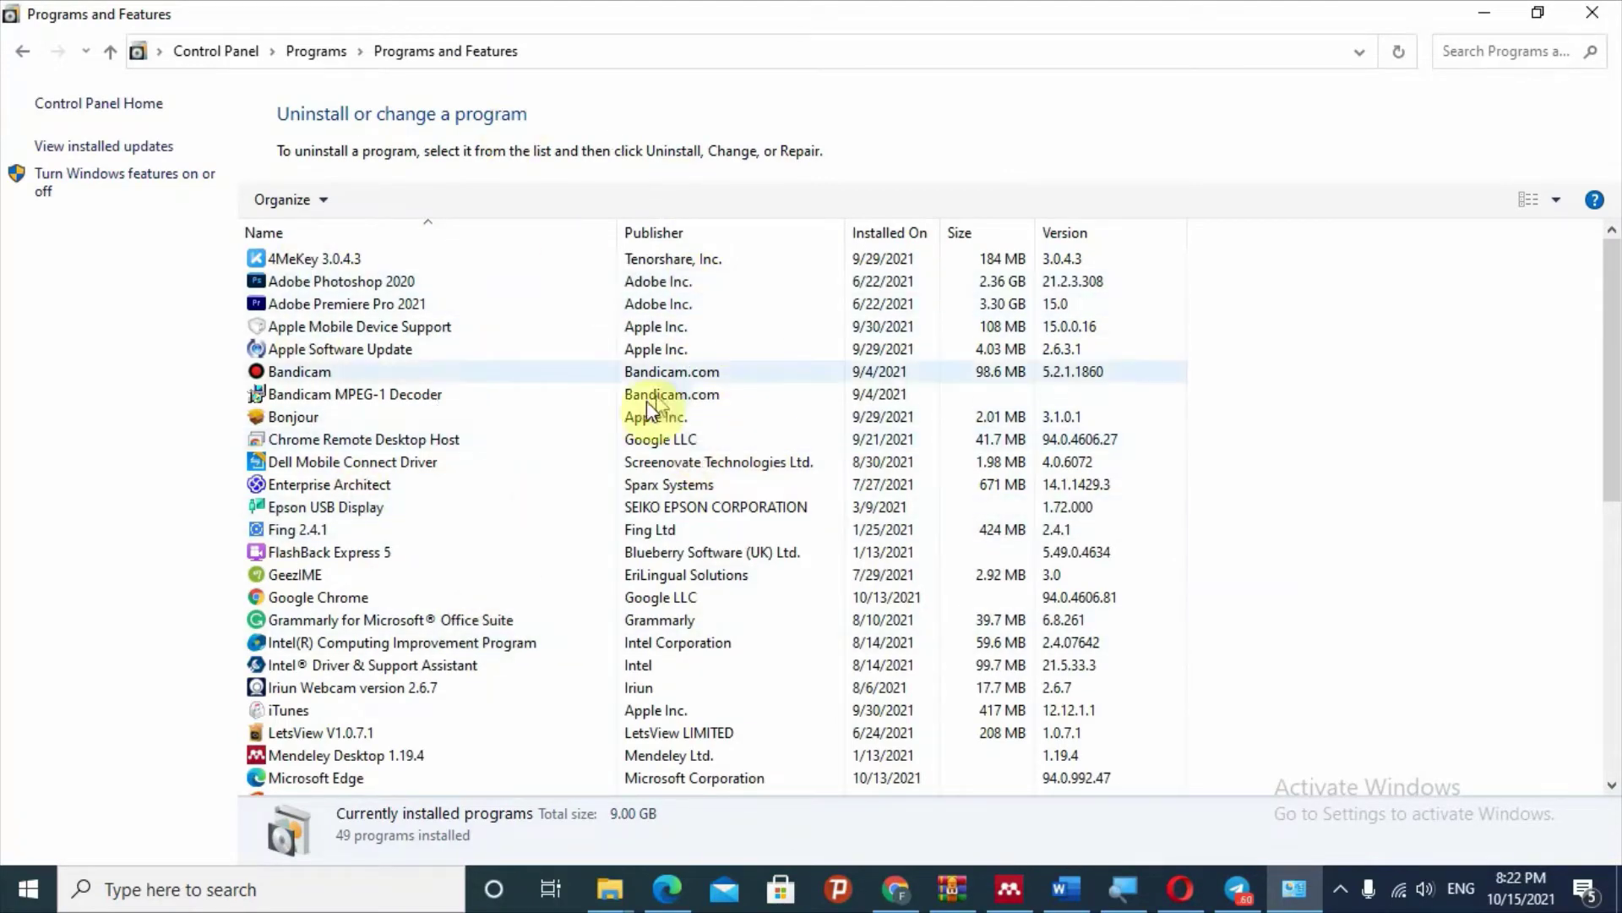
pyautogui.scroll(-8, 400, 362)
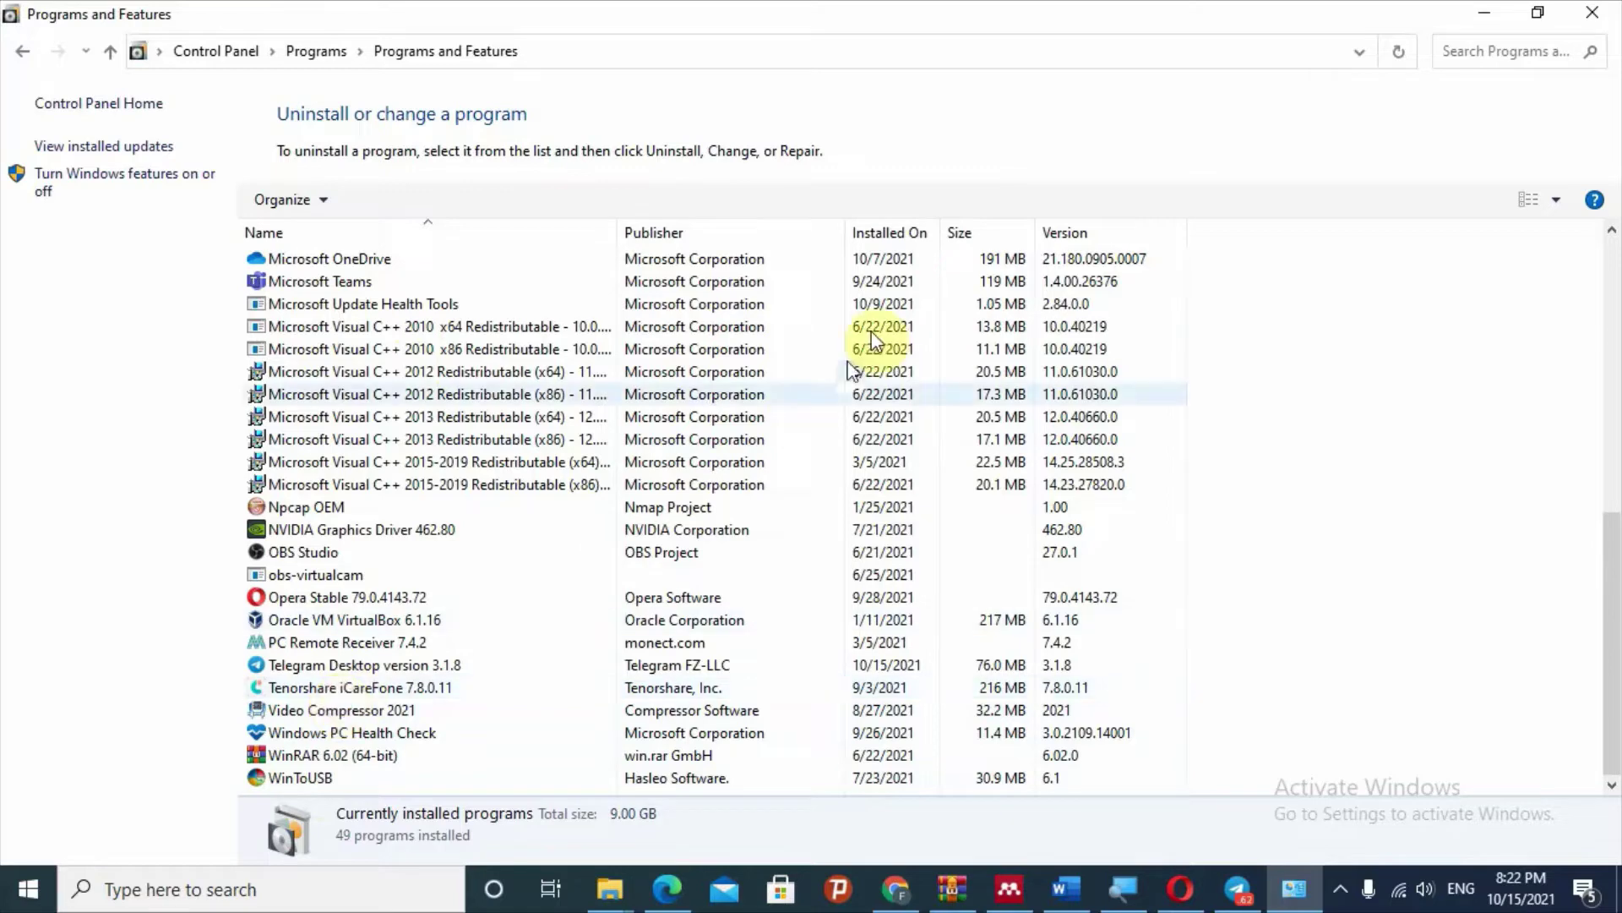
# - Sort the installed programs by install date, oldest first, and select Mendeley Desktop 1.19.4
pyautogui.click(879, 234)
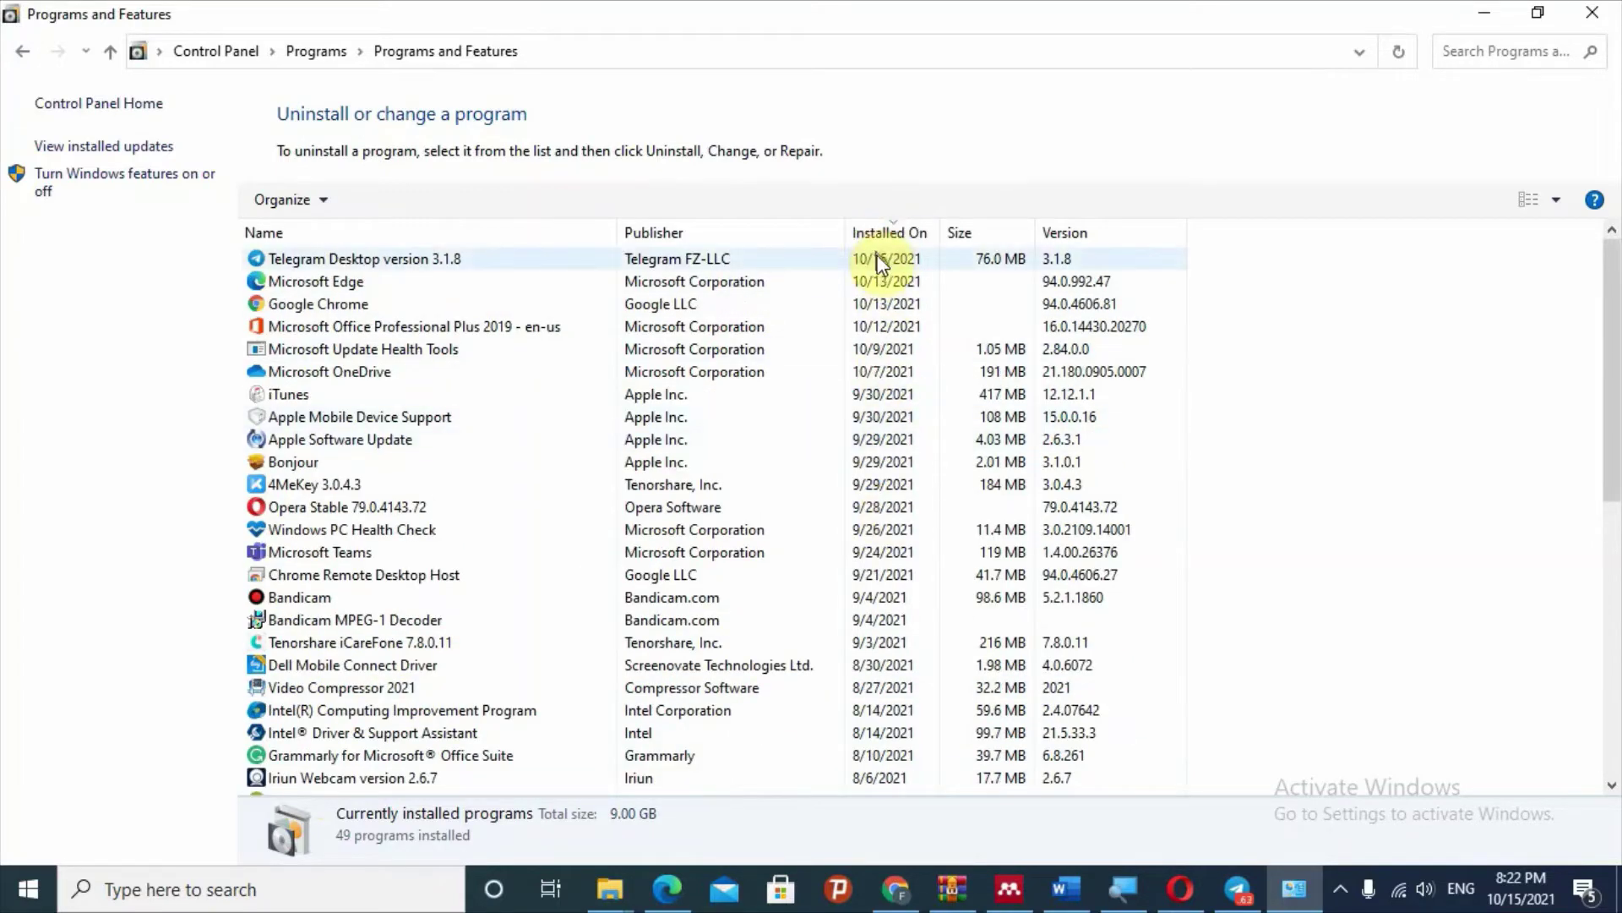
pyautogui.click(880, 235)
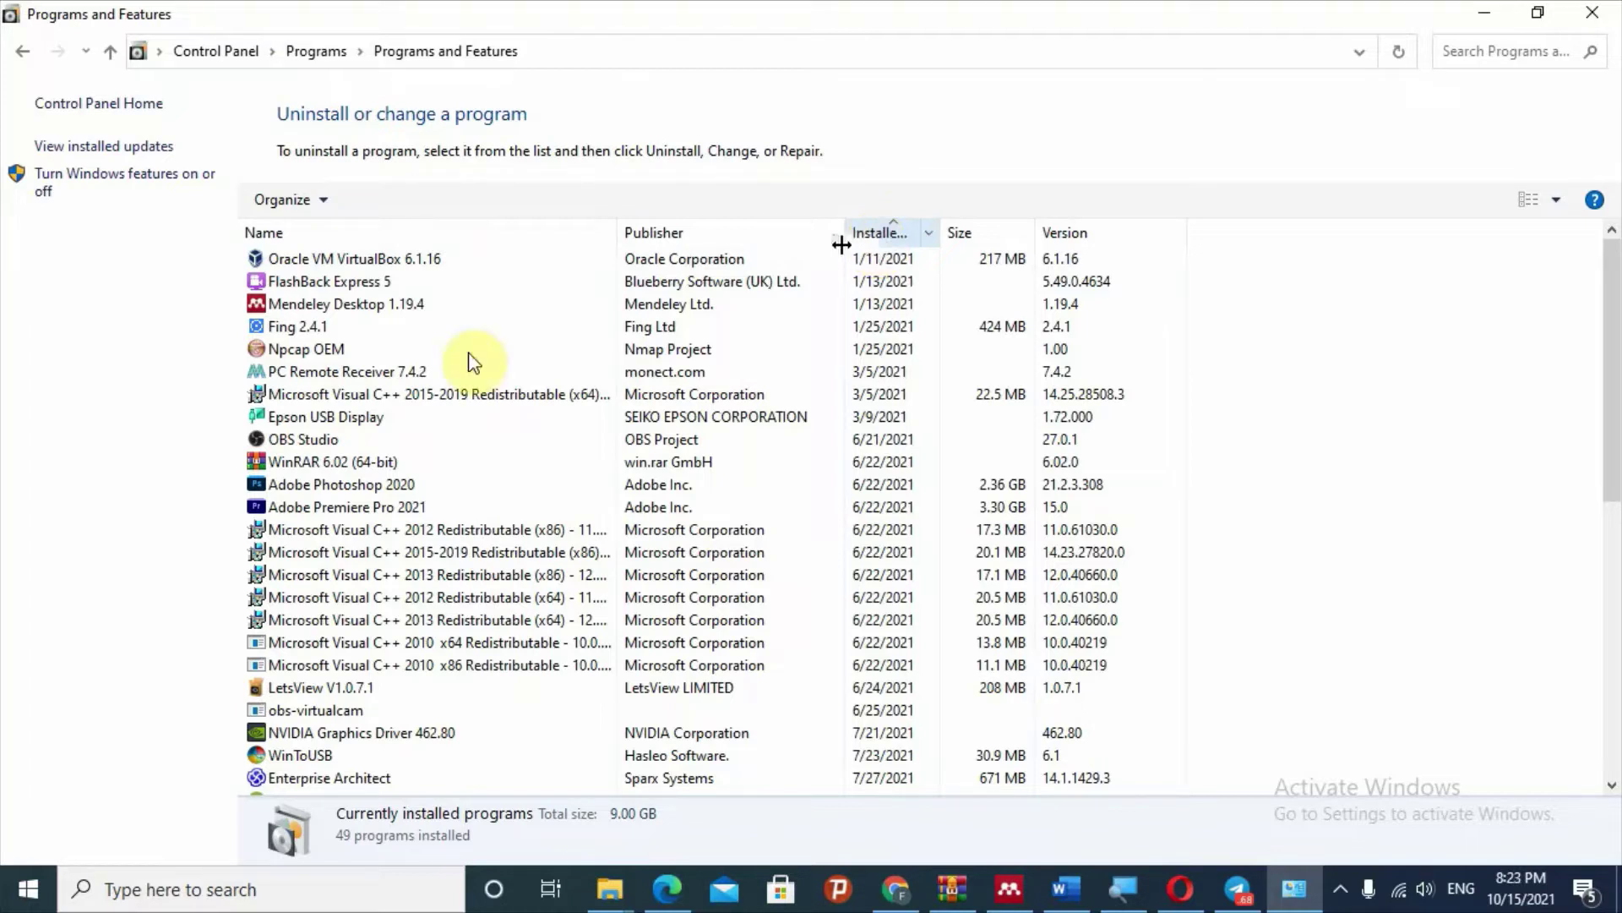
pyautogui.click(343, 262)
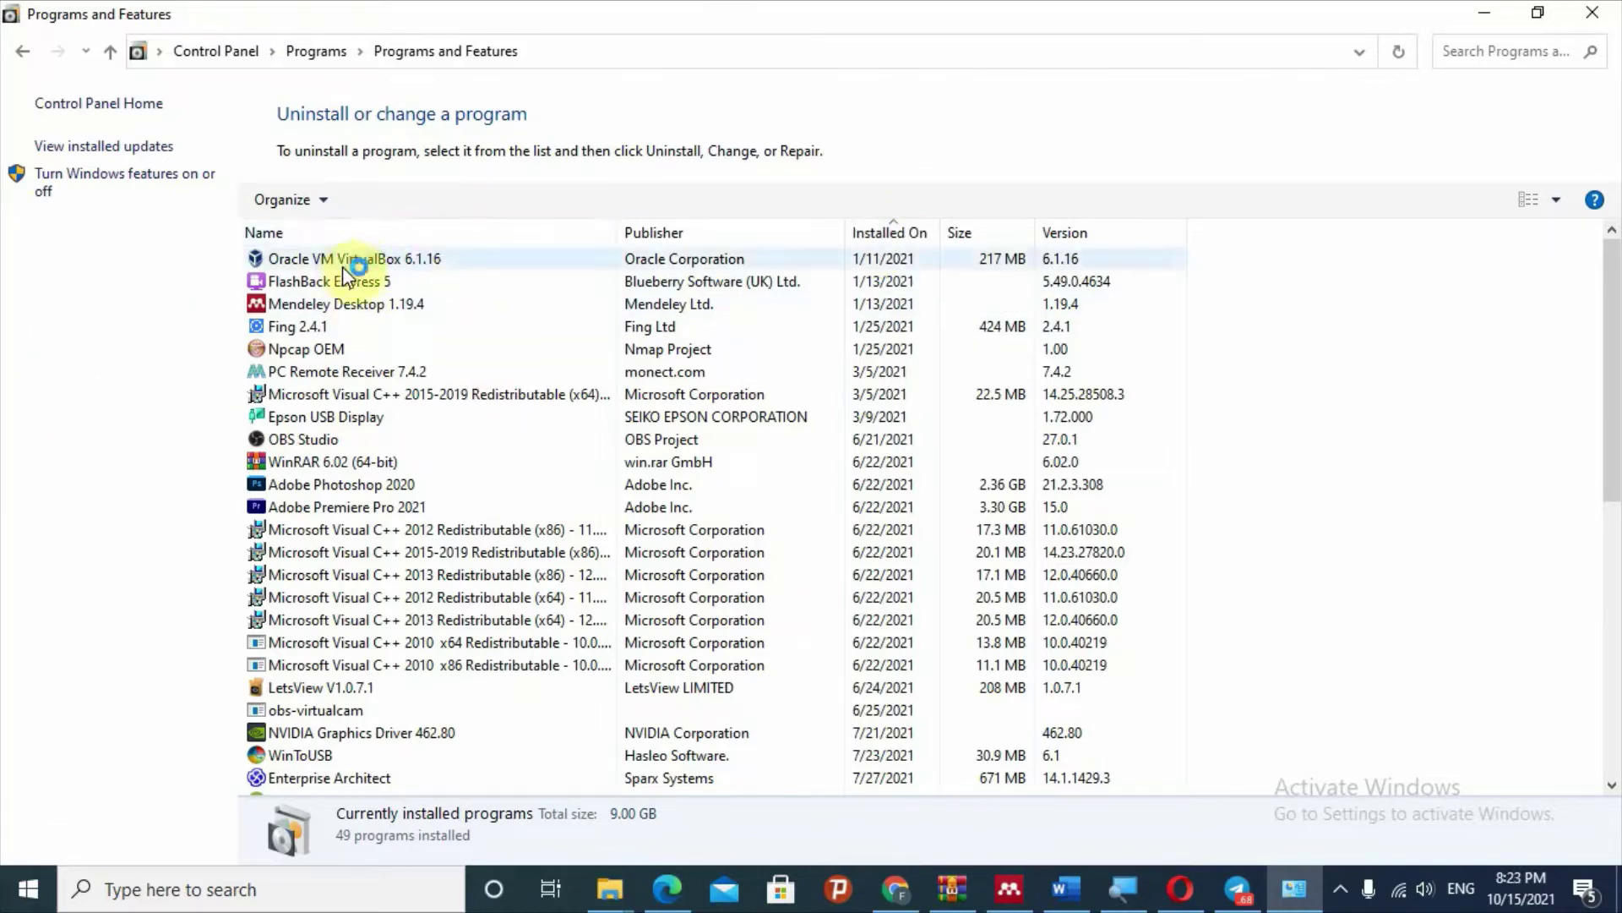
pyautogui.click(314, 306)
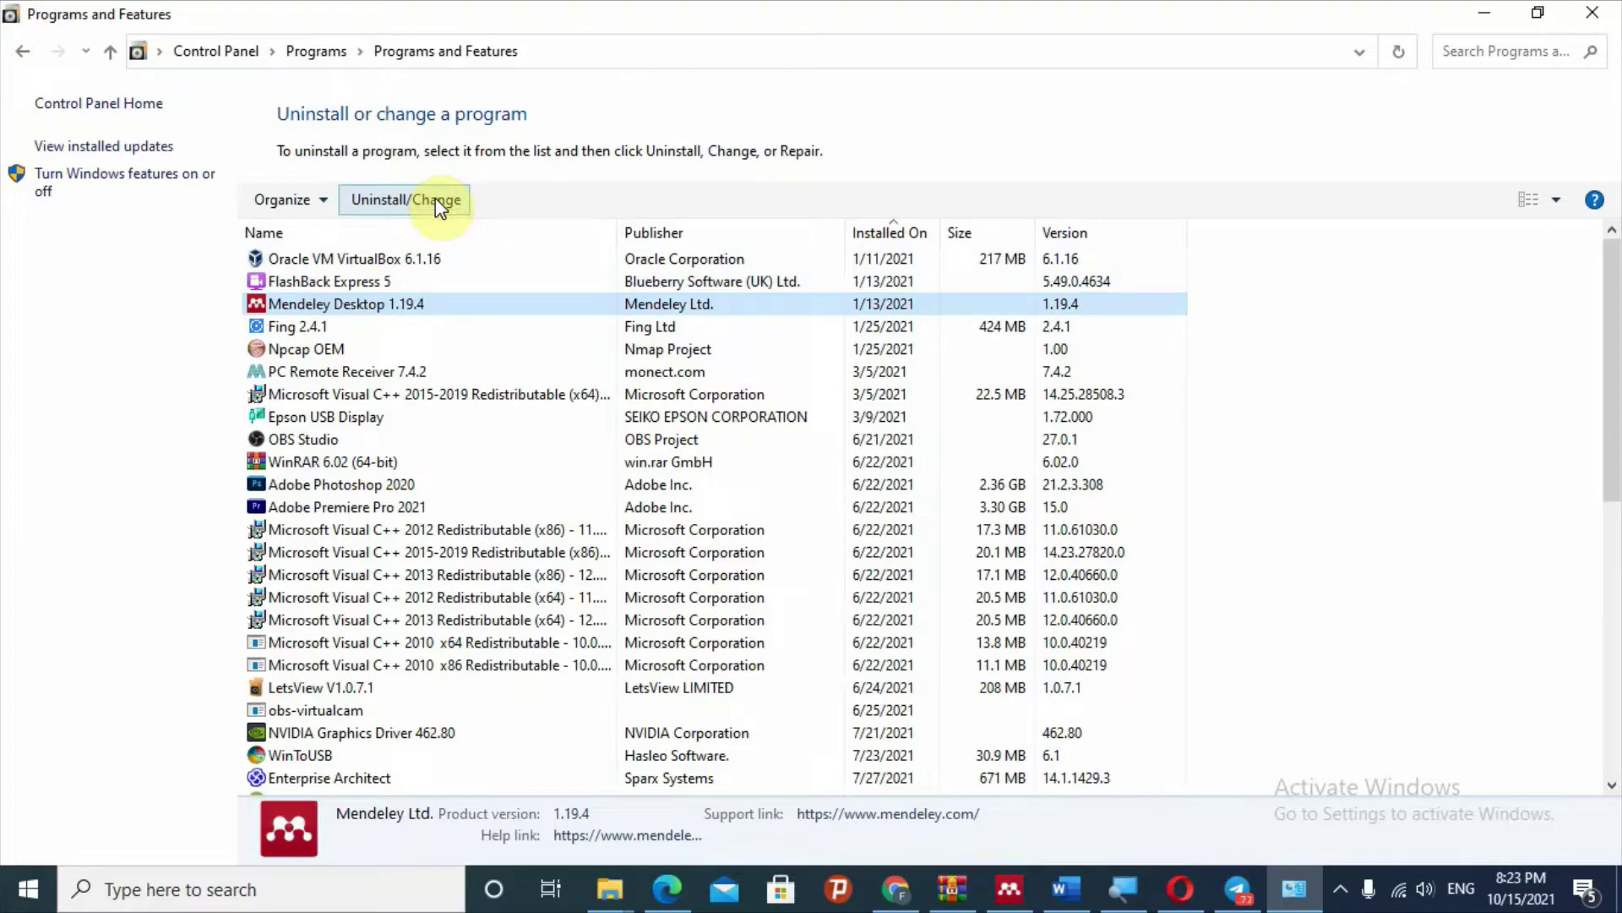
# - Switch from Control Panel back to Chrome's New Tab page via the taskbar
pyautogui.click(896, 889)
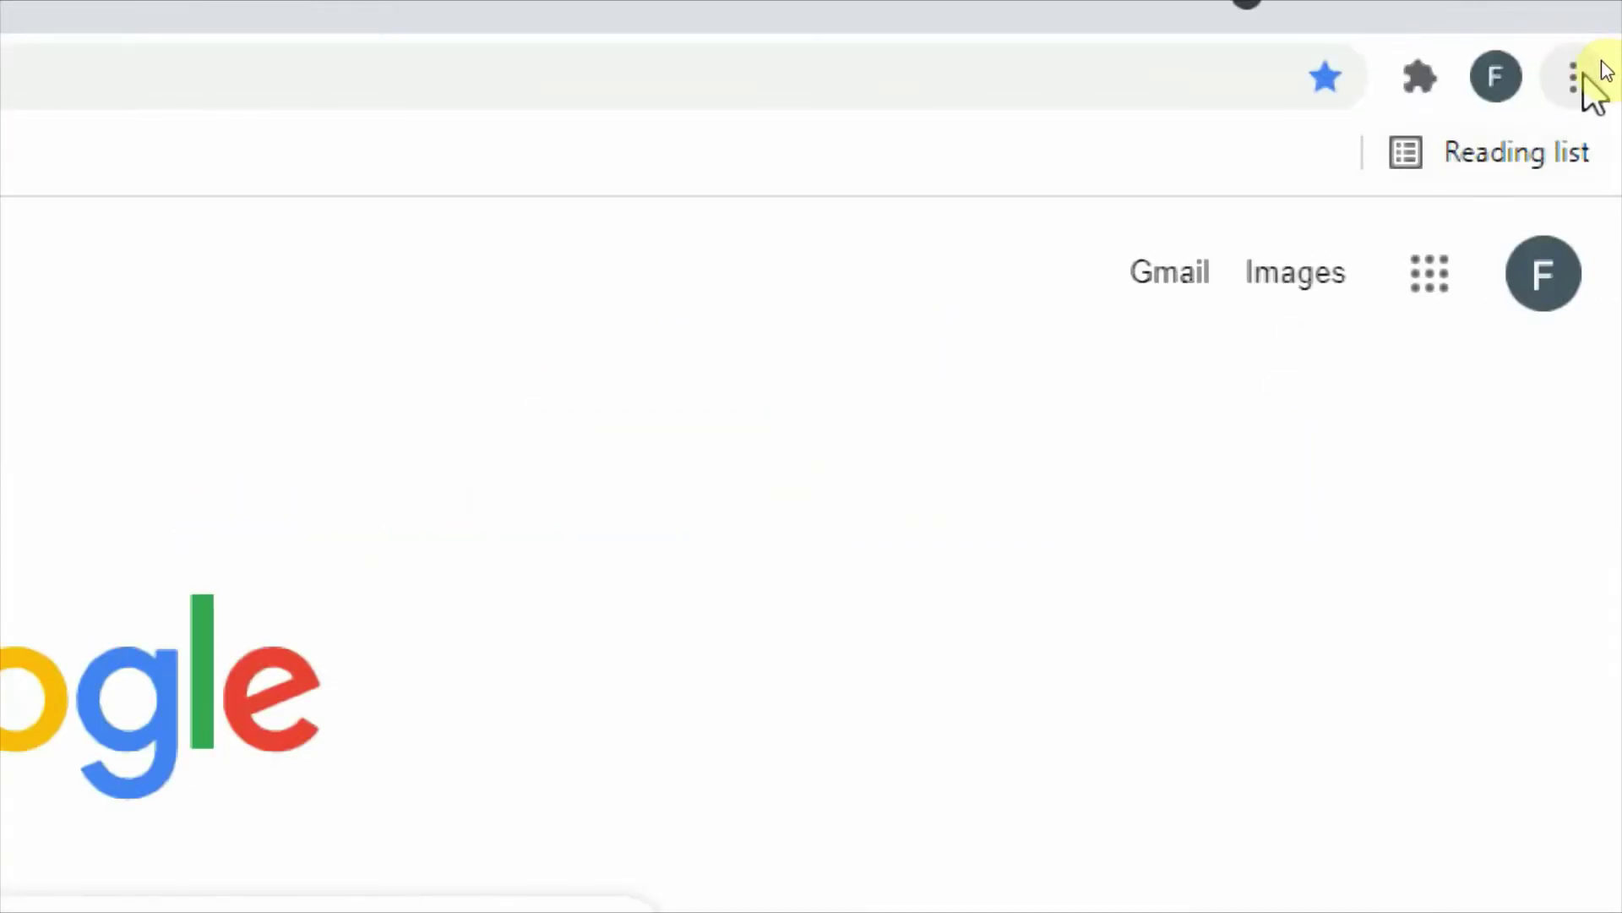
# - Bring up Chrome's main menu and its More tools submenu, then close it unused
pyautogui.click(1579, 78)
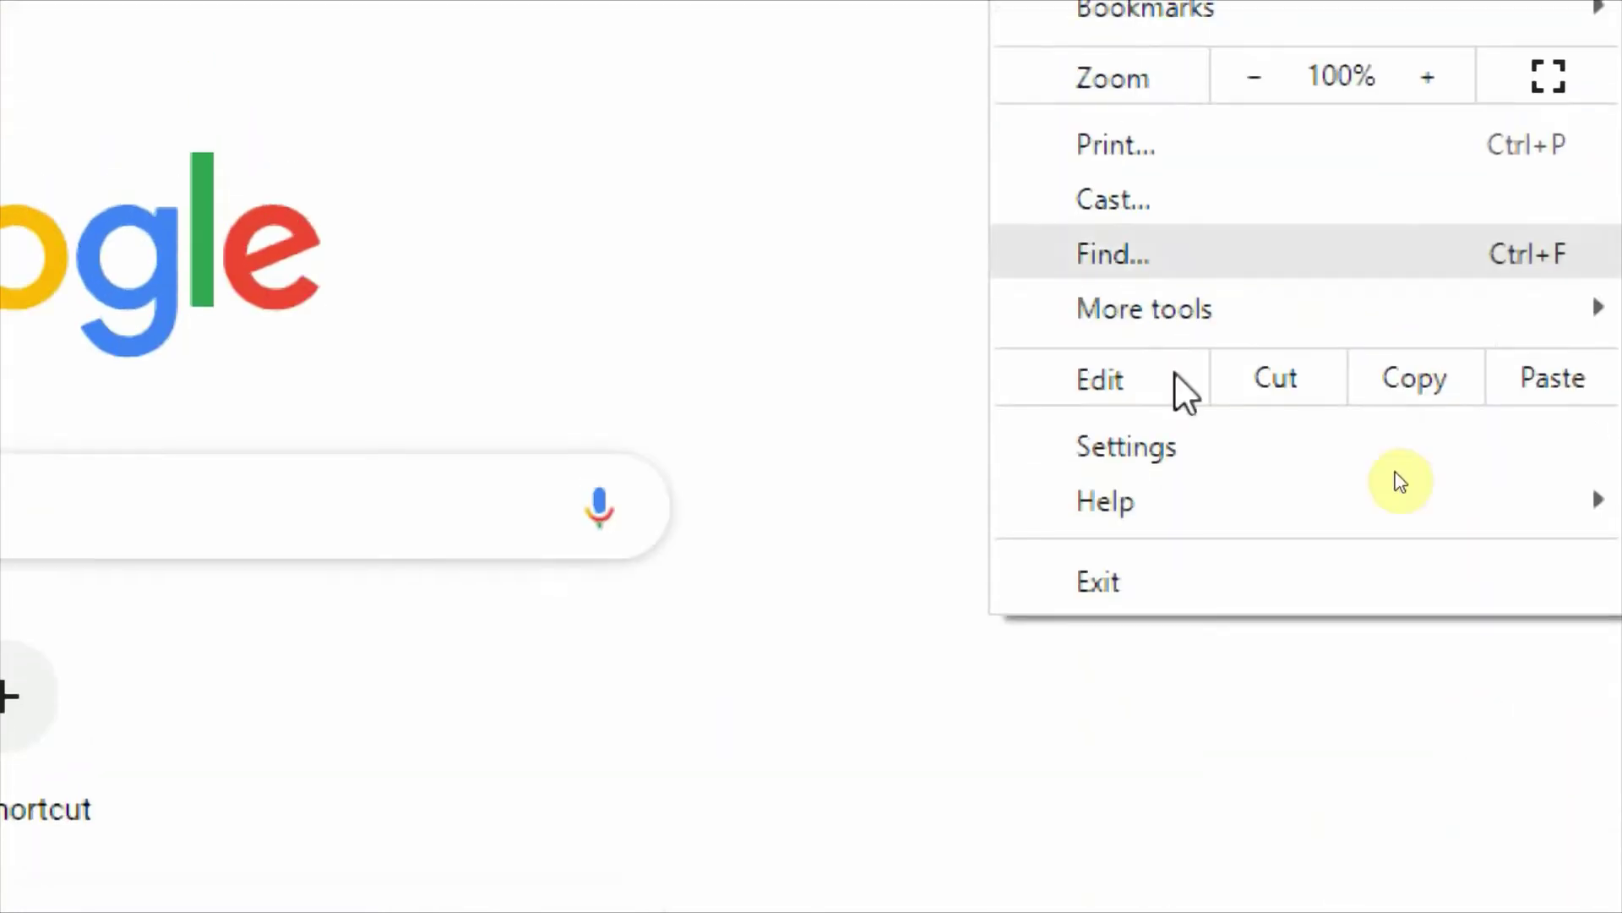
pyautogui.moveTo(1192, 223)
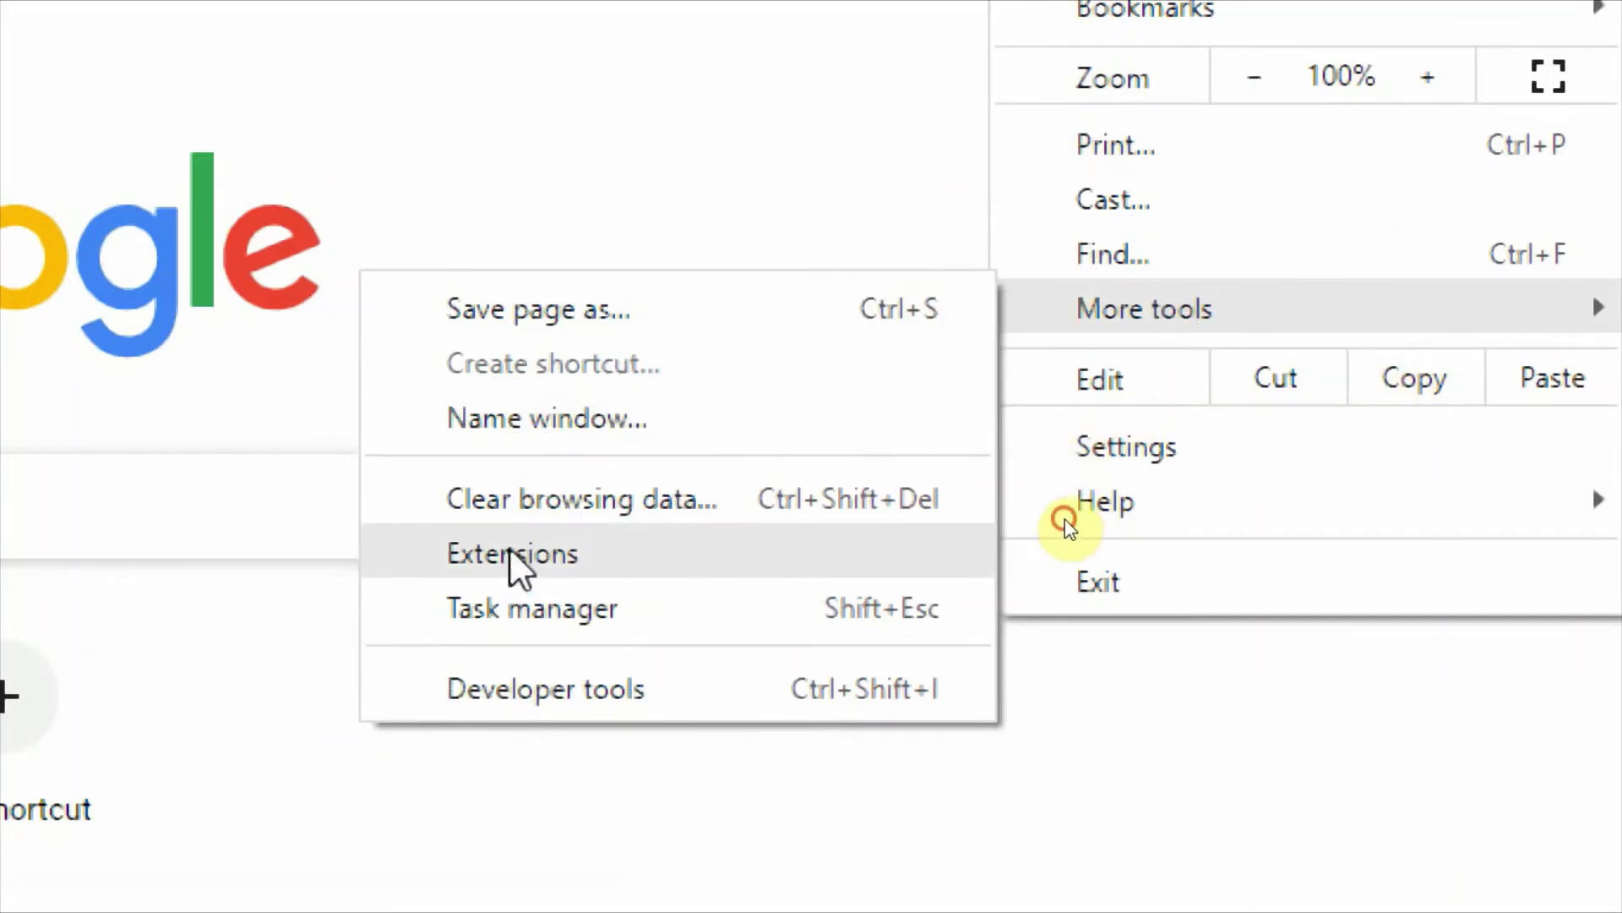
pyautogui.press('Escape')
pyautogui.press('Escape')
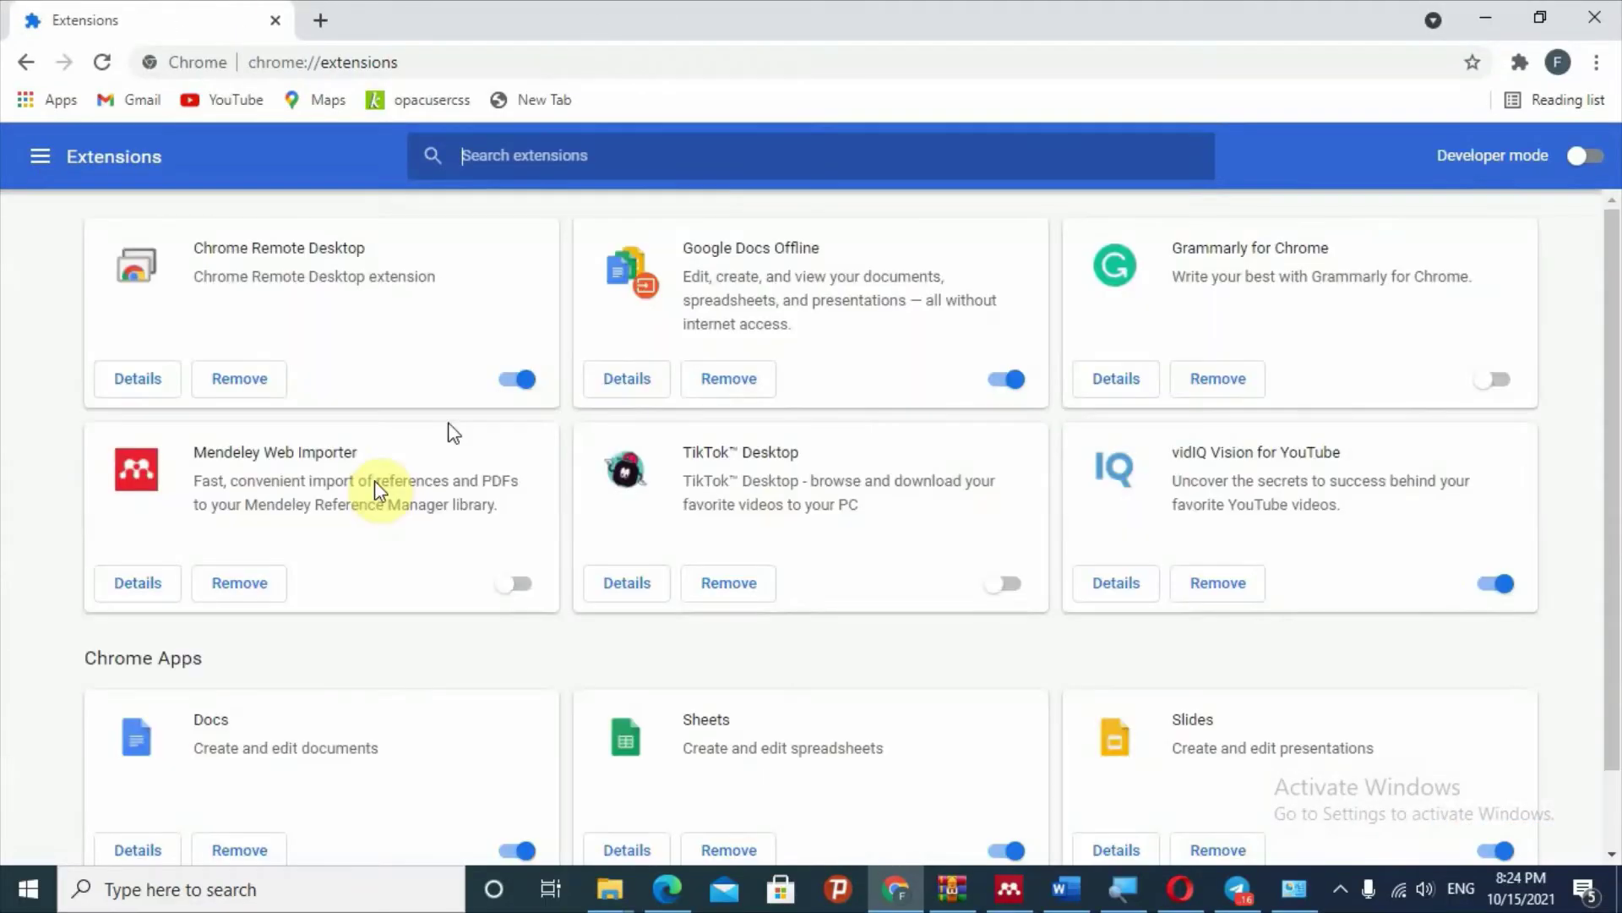
pyautogui.scroll(-1, 659, 596)
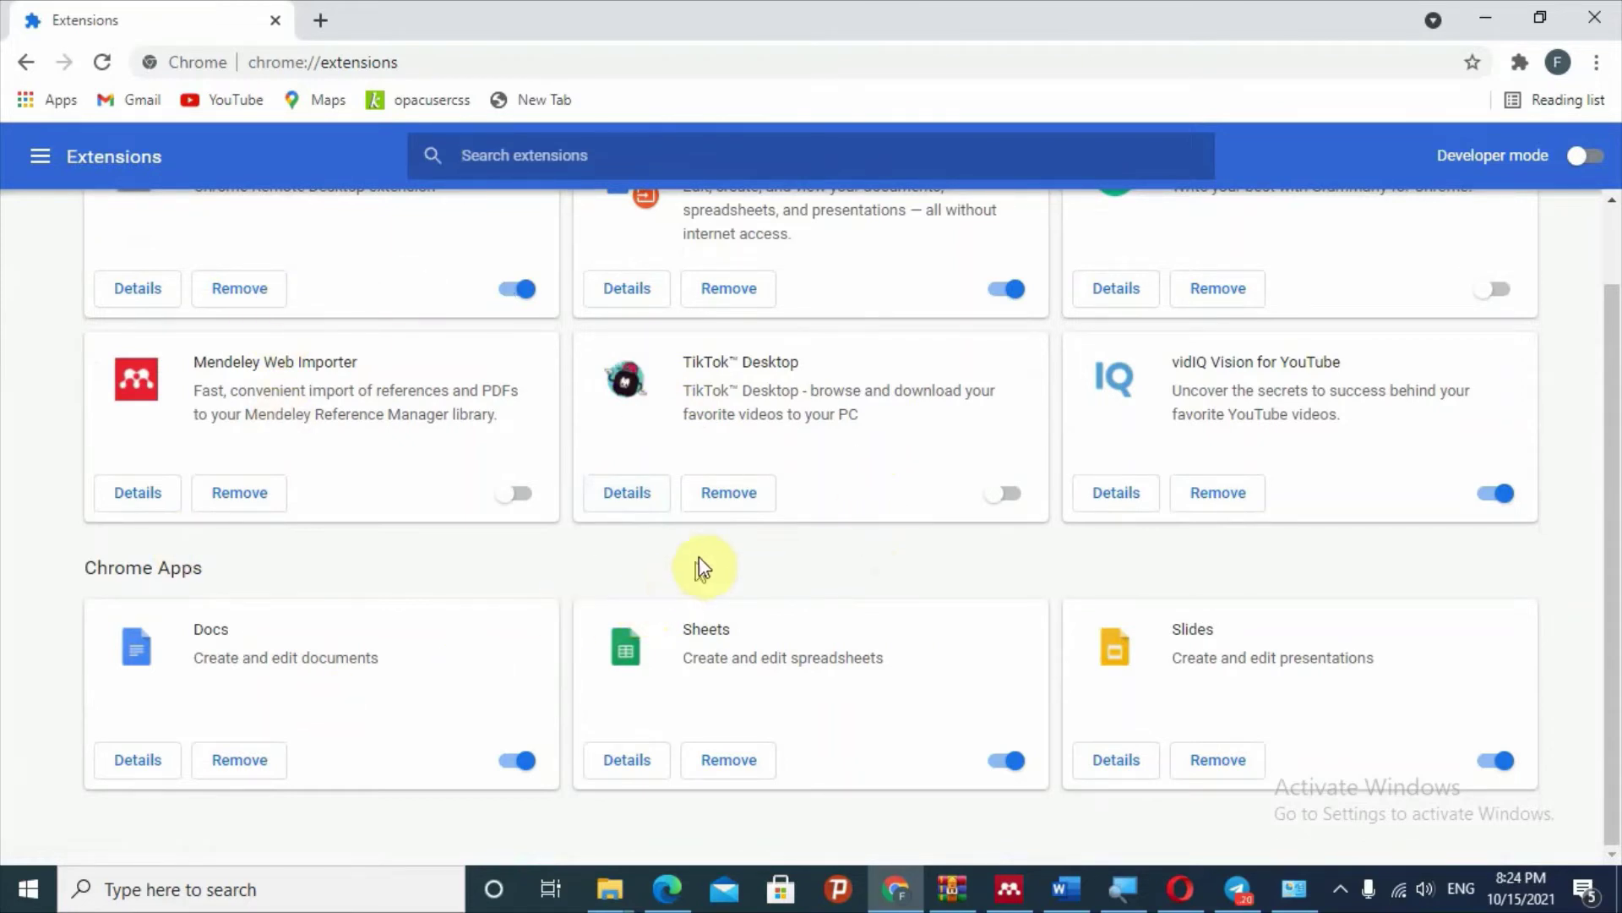
pyautogui.scroll(1, 705, 563)
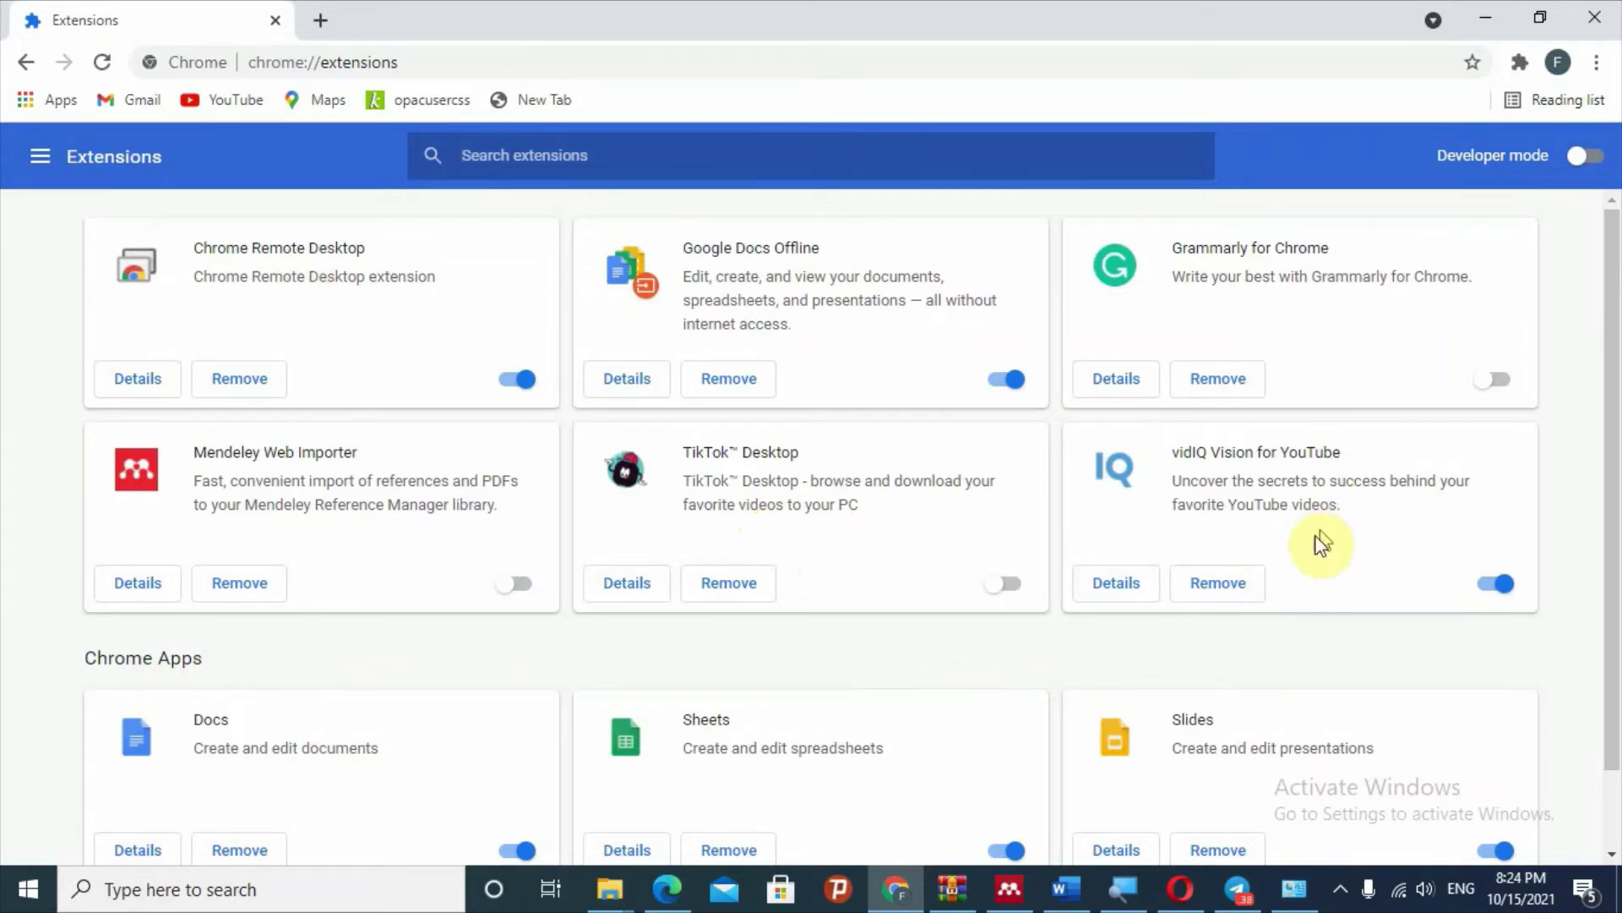
# - Remove the Grammarly for Chrome extension and confirm the removal
pyautogui.click(1213, 391)
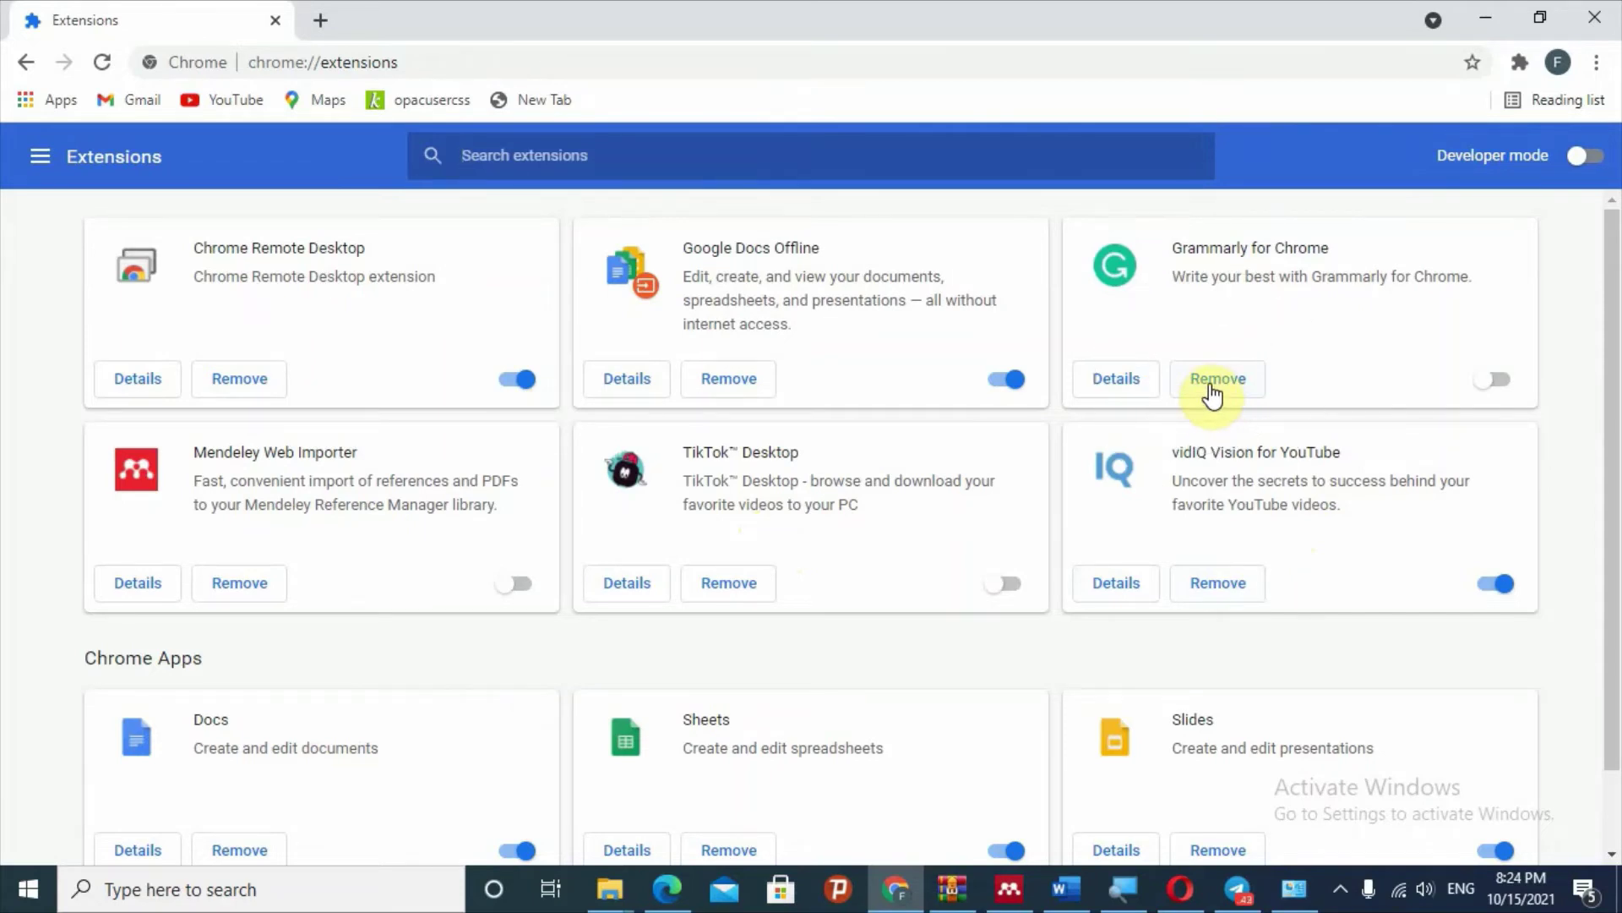
pyautogui.click(1214, 389)
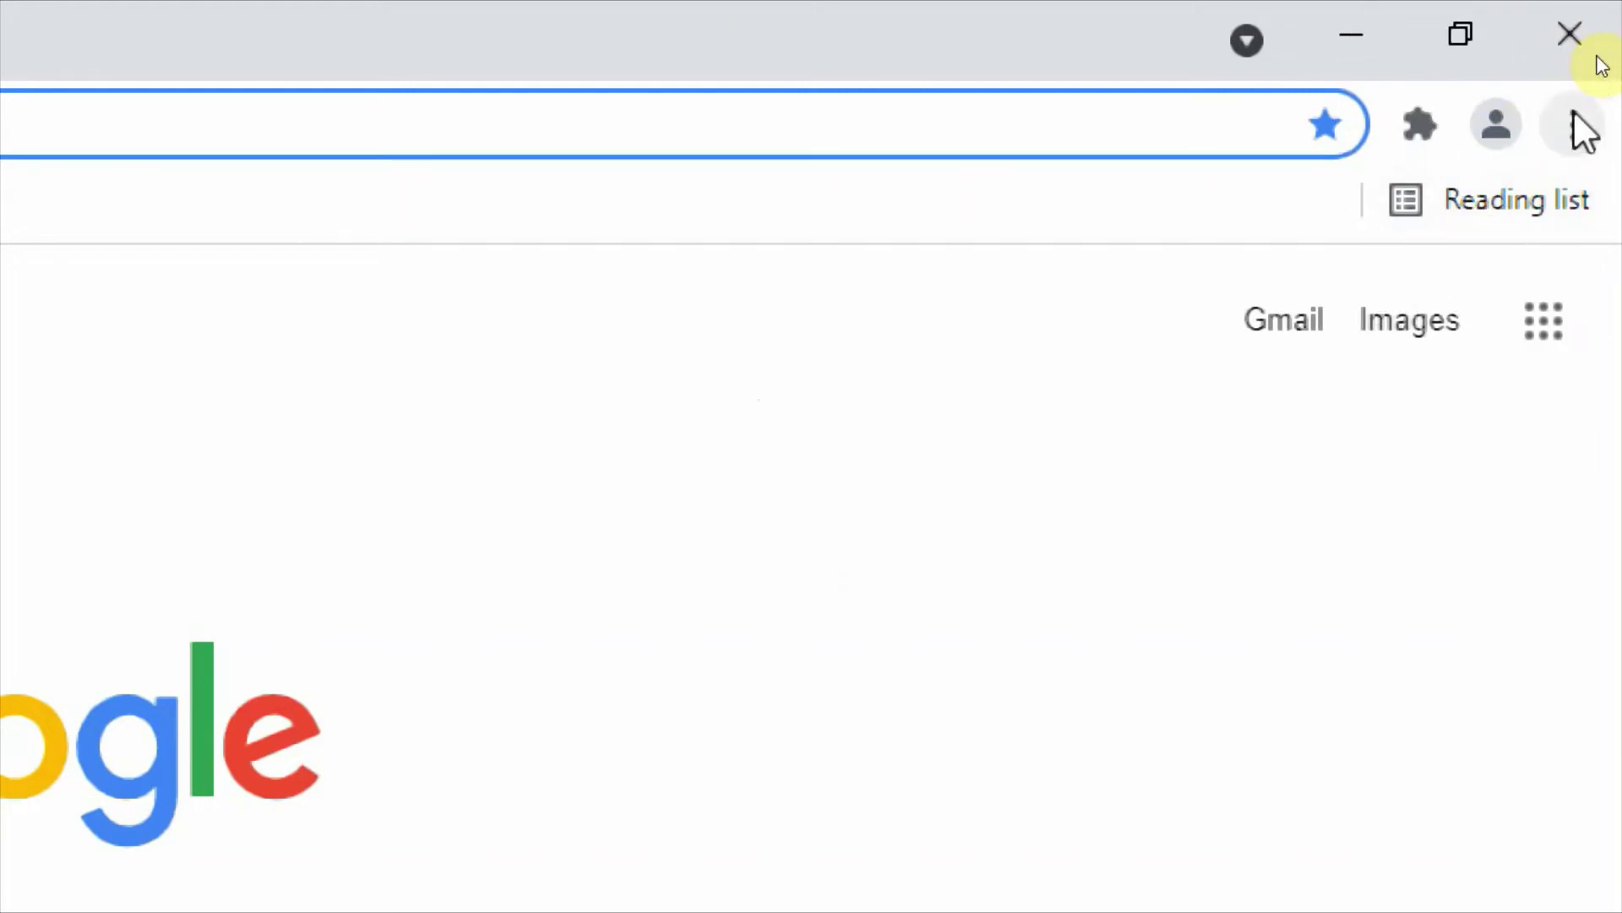
# - Go to Chrome Settings, expand Advanced, and show the Reset and clean up section
pyautogui.click(1574, 129)
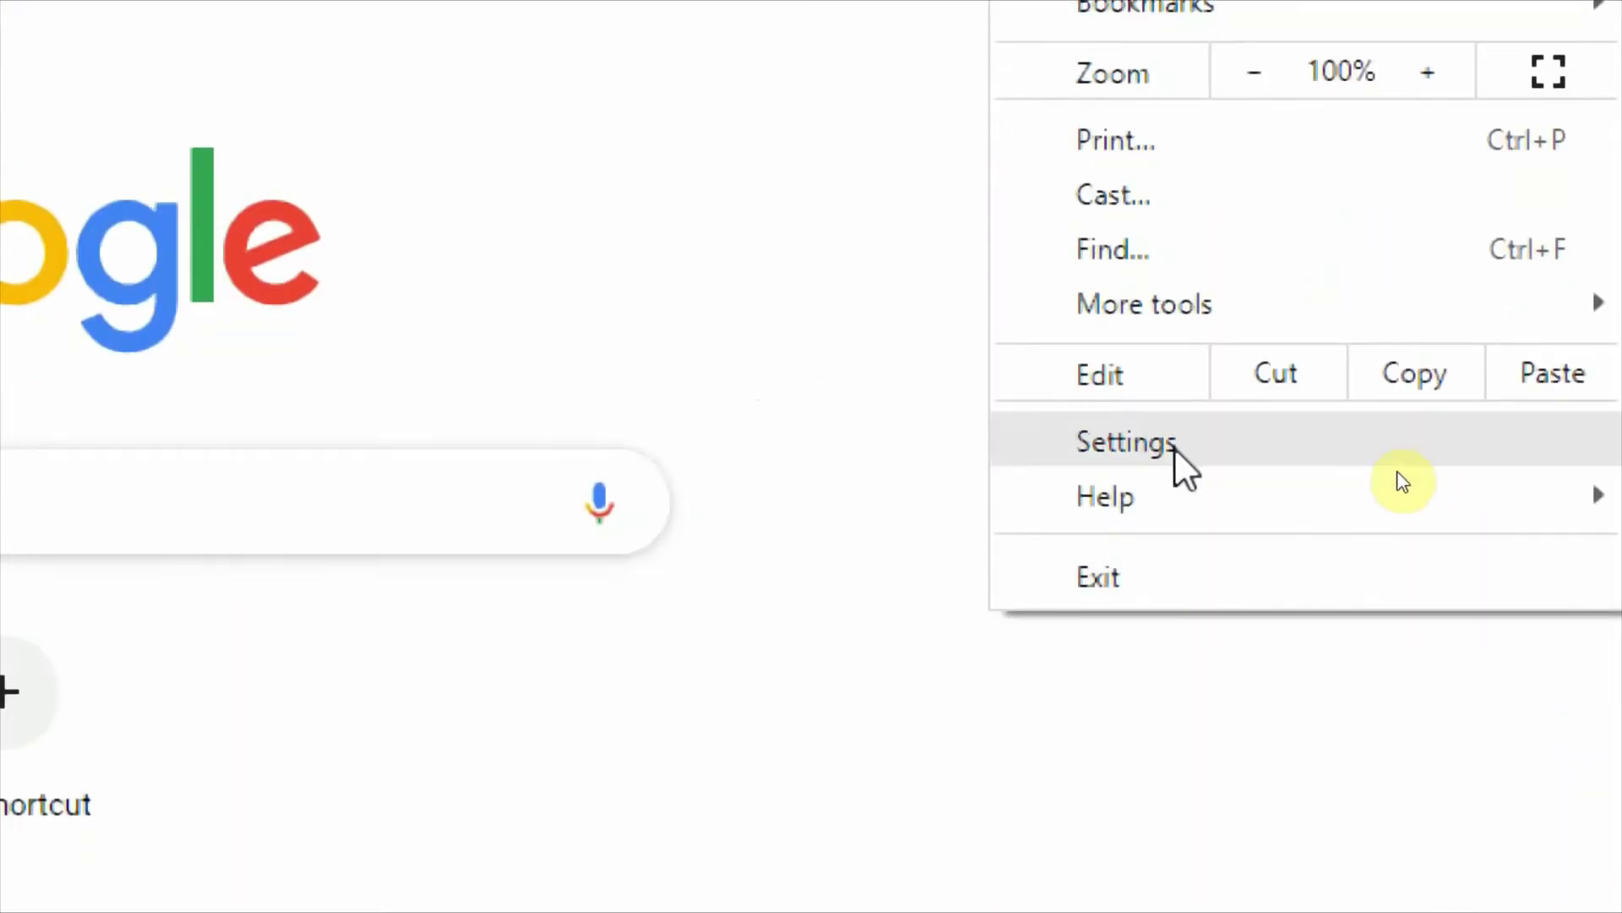
pyautogui.click(1145, 446)
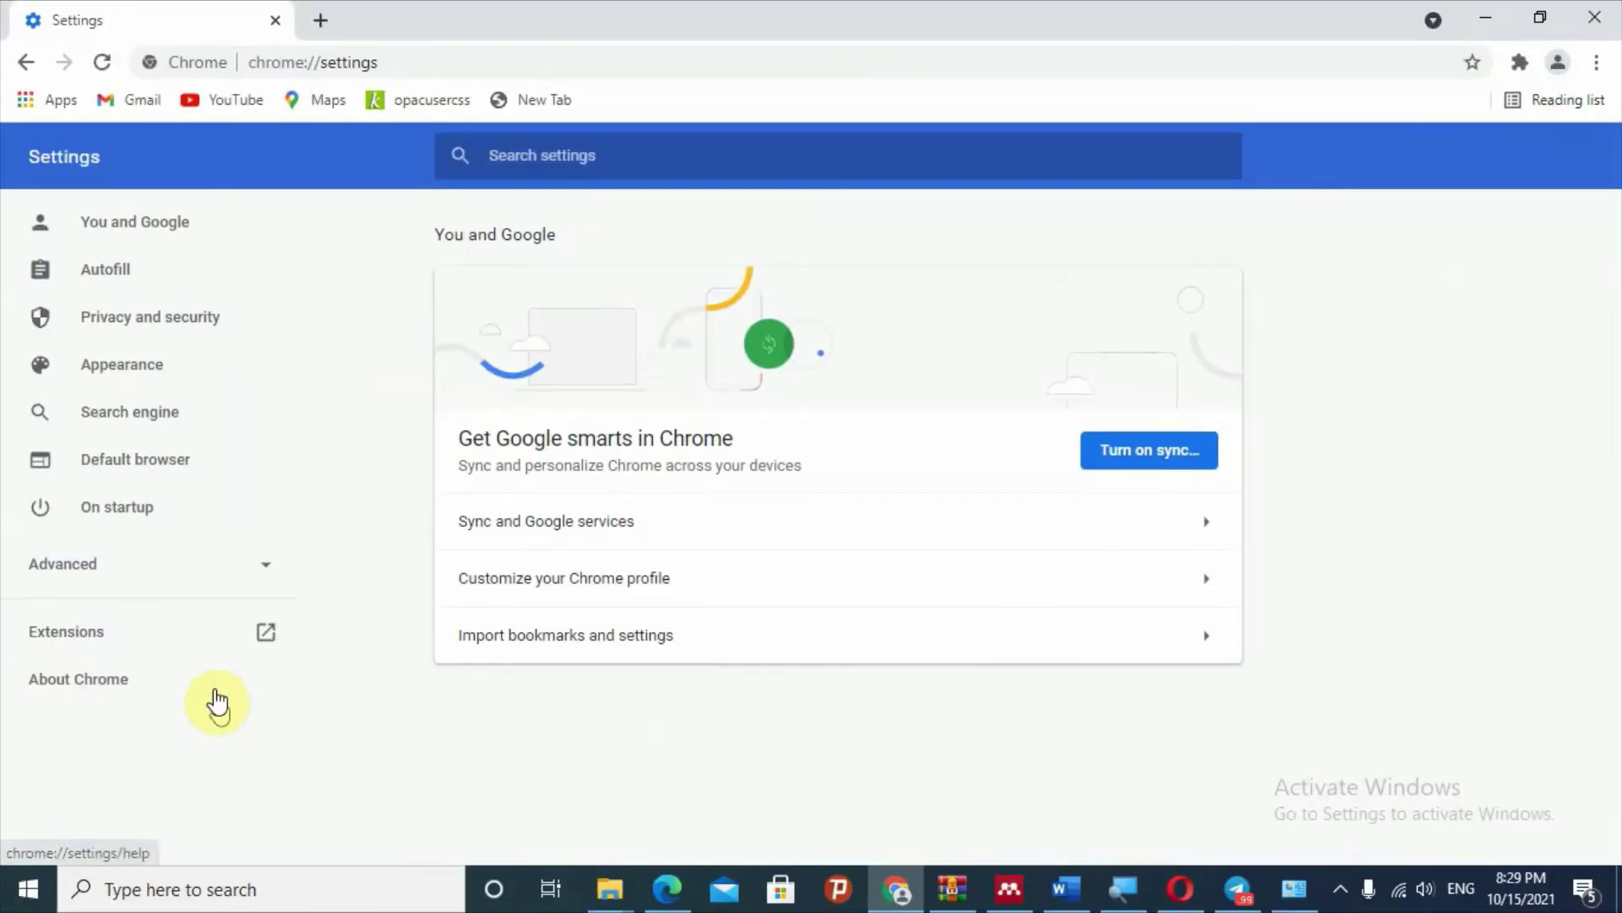
pyautogui.click(47, 580)
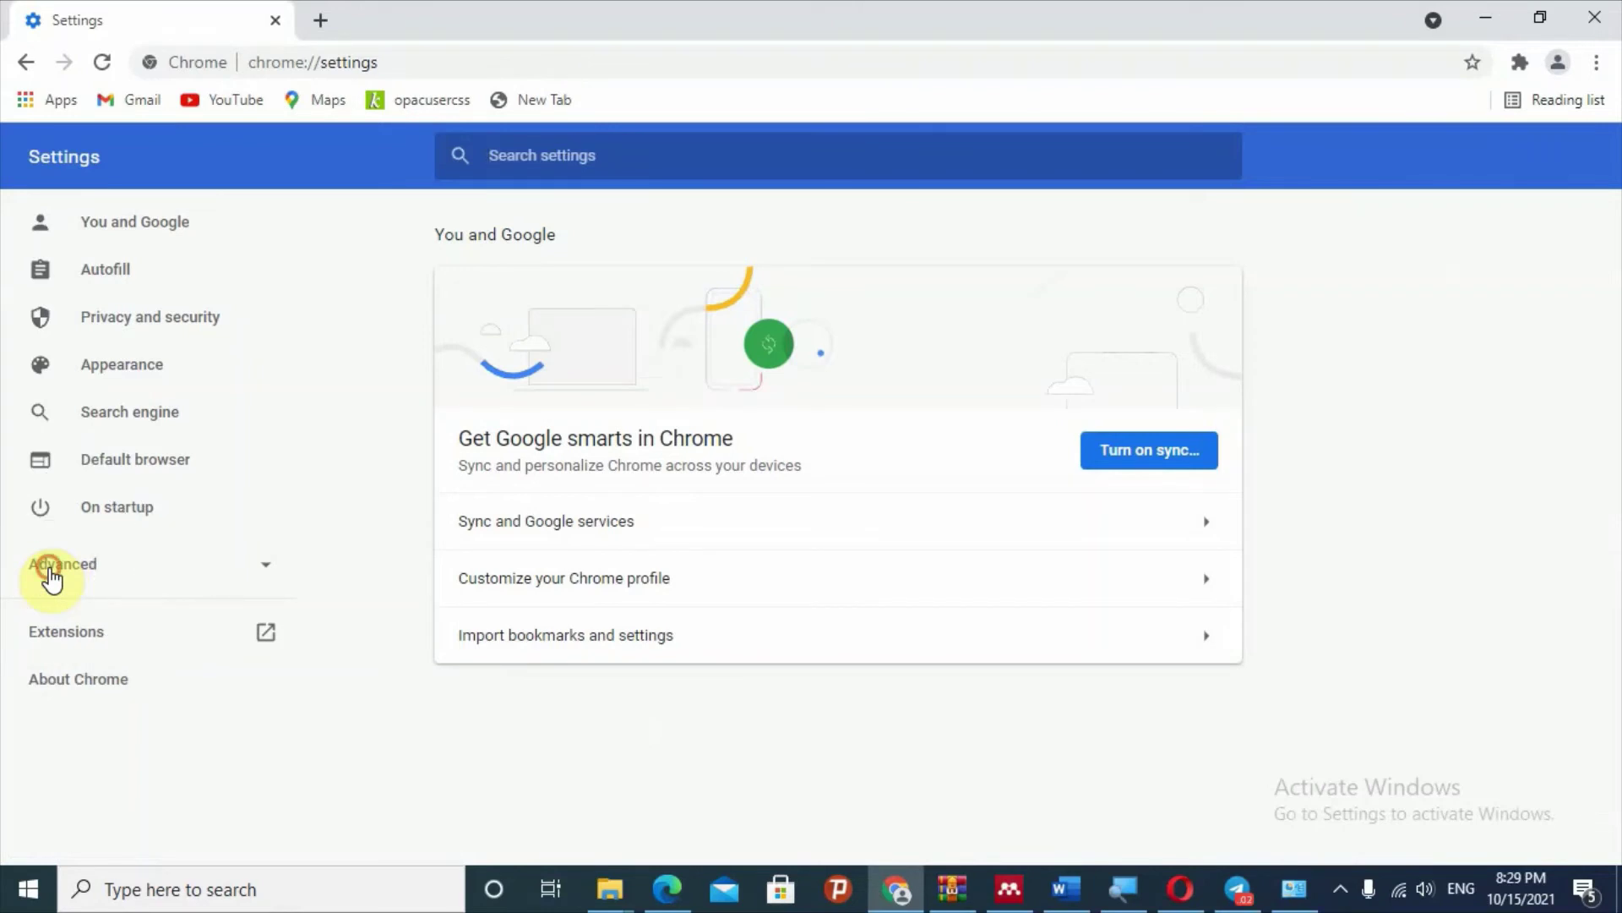
pyautogui.moveTo(290, 638); pyautogui.dragTo(288, 725)
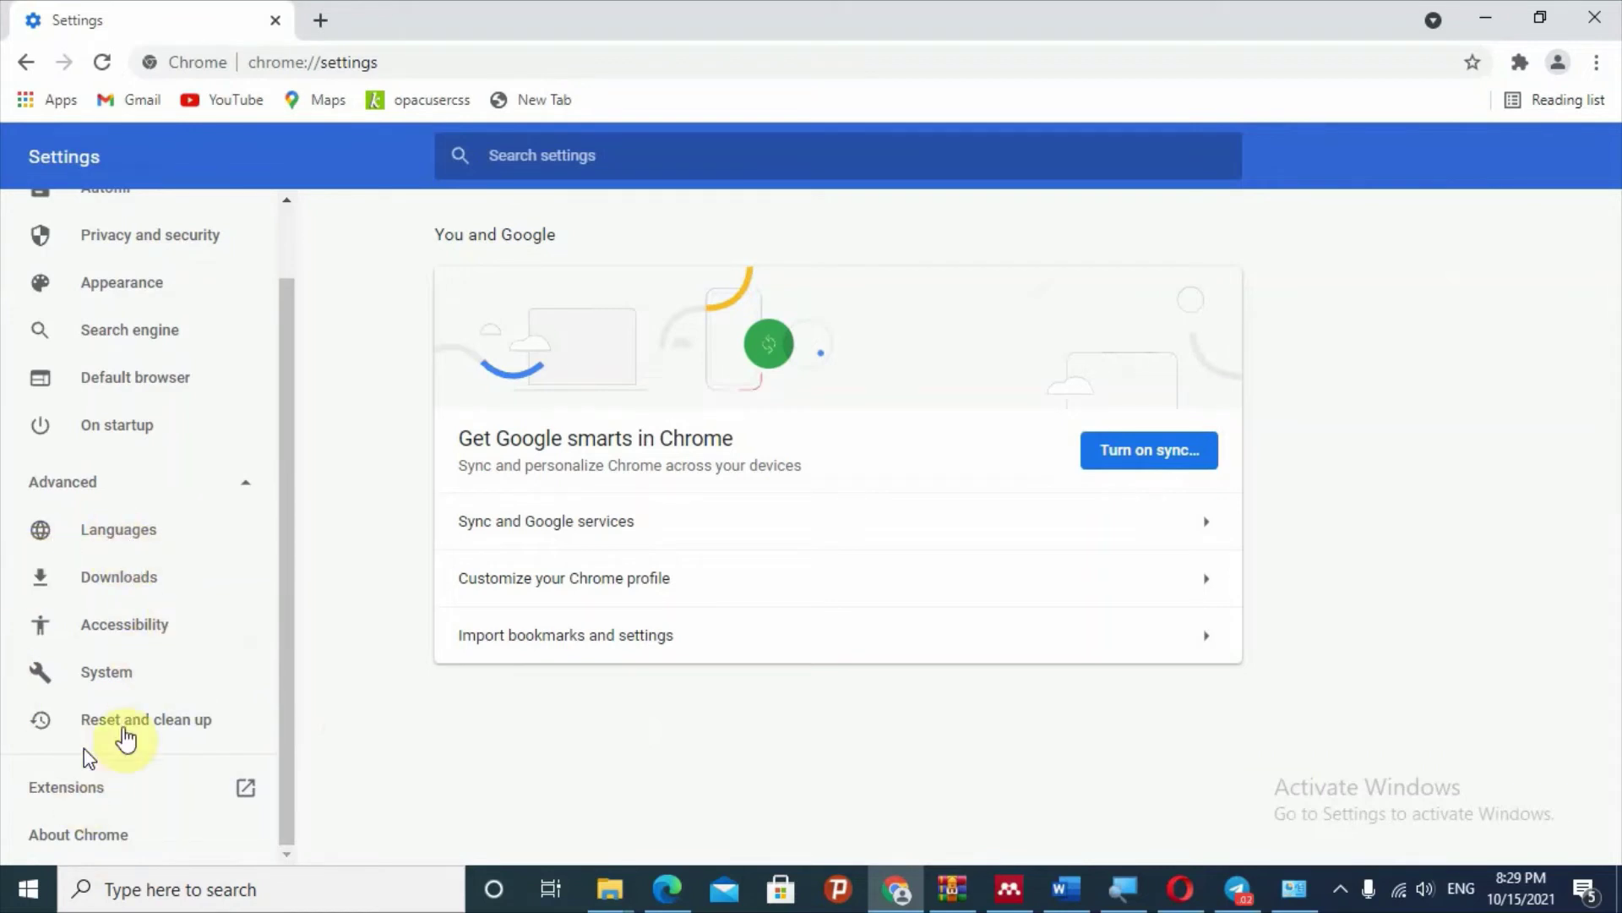
pyautogui.press('Tab')
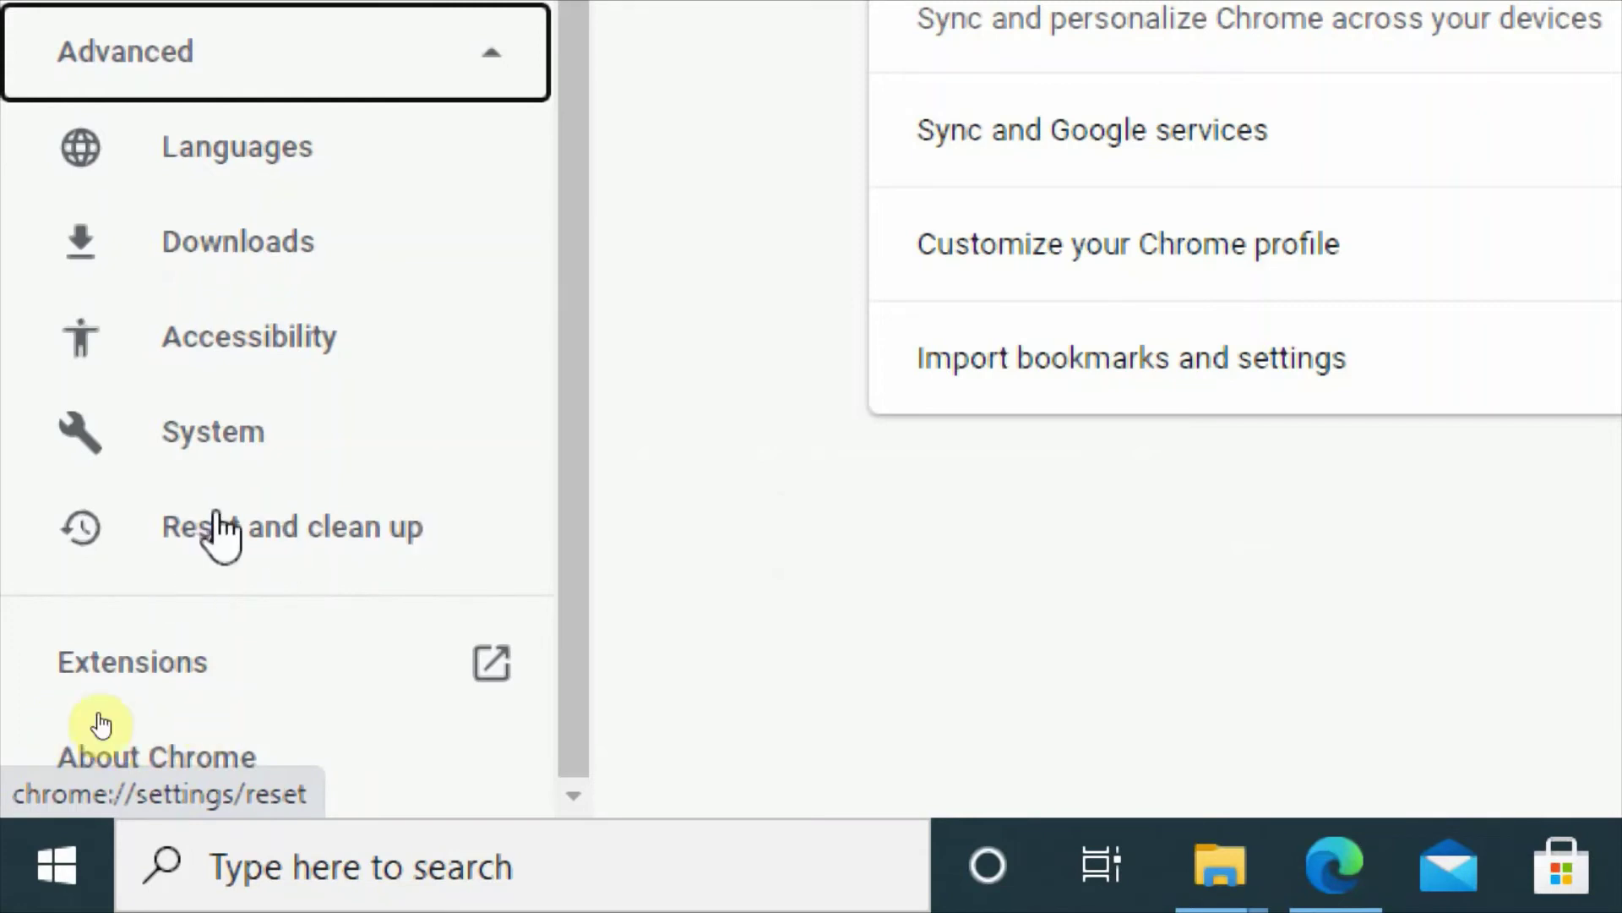
pyautogui.click(308, 528)
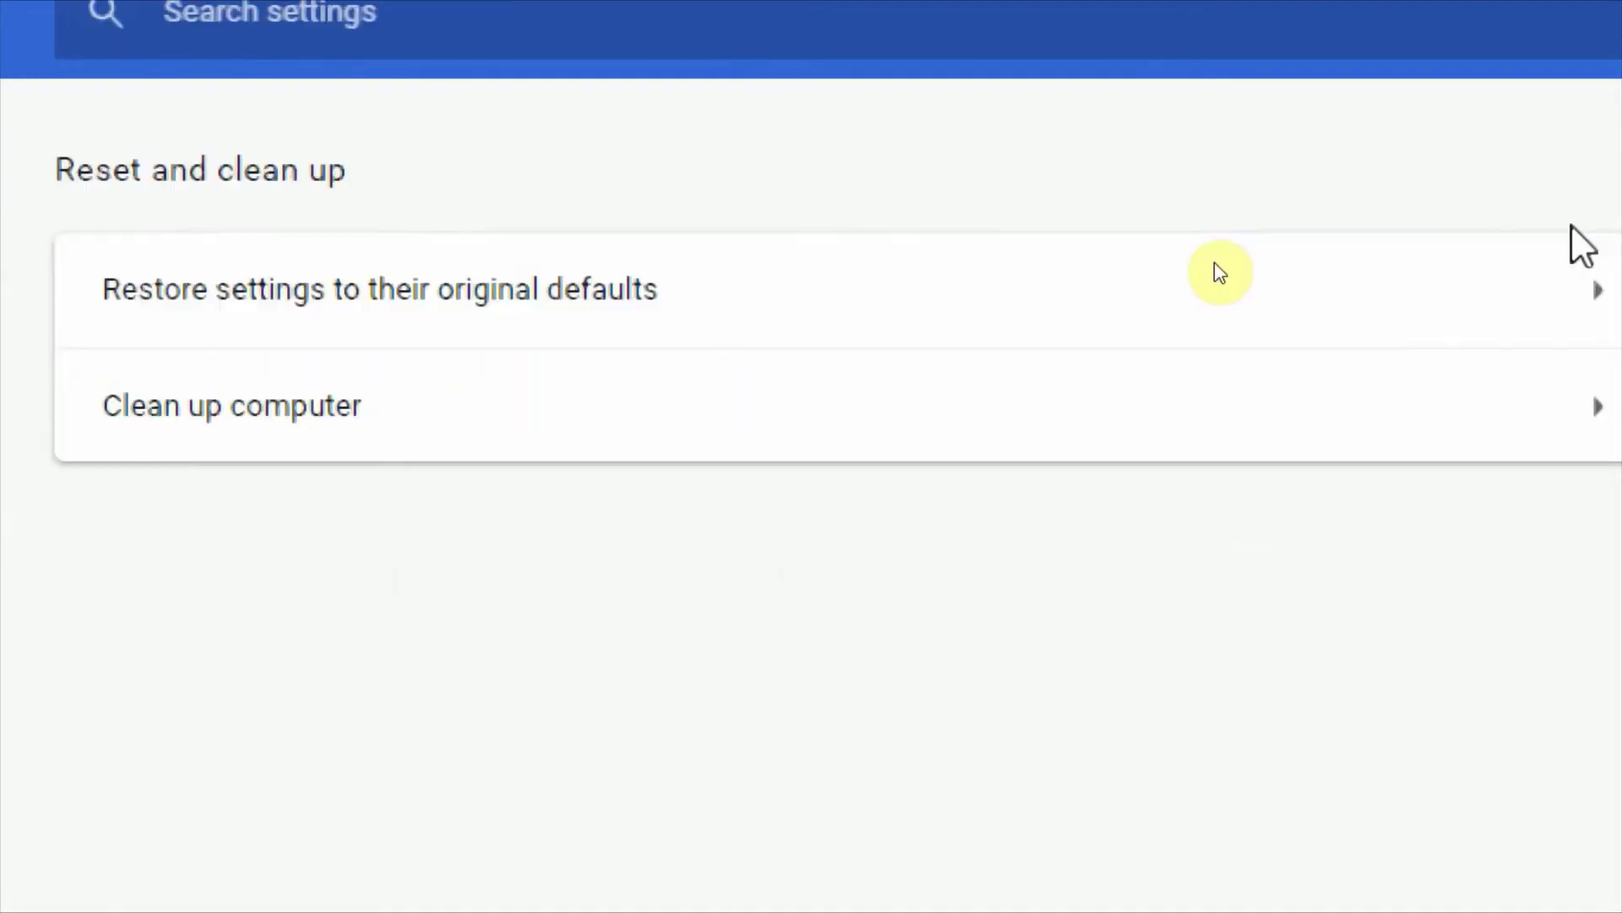
# - Choose Restore settings to their original defaults to bring up the reset confirmation
pyautogui.click(771, 306)
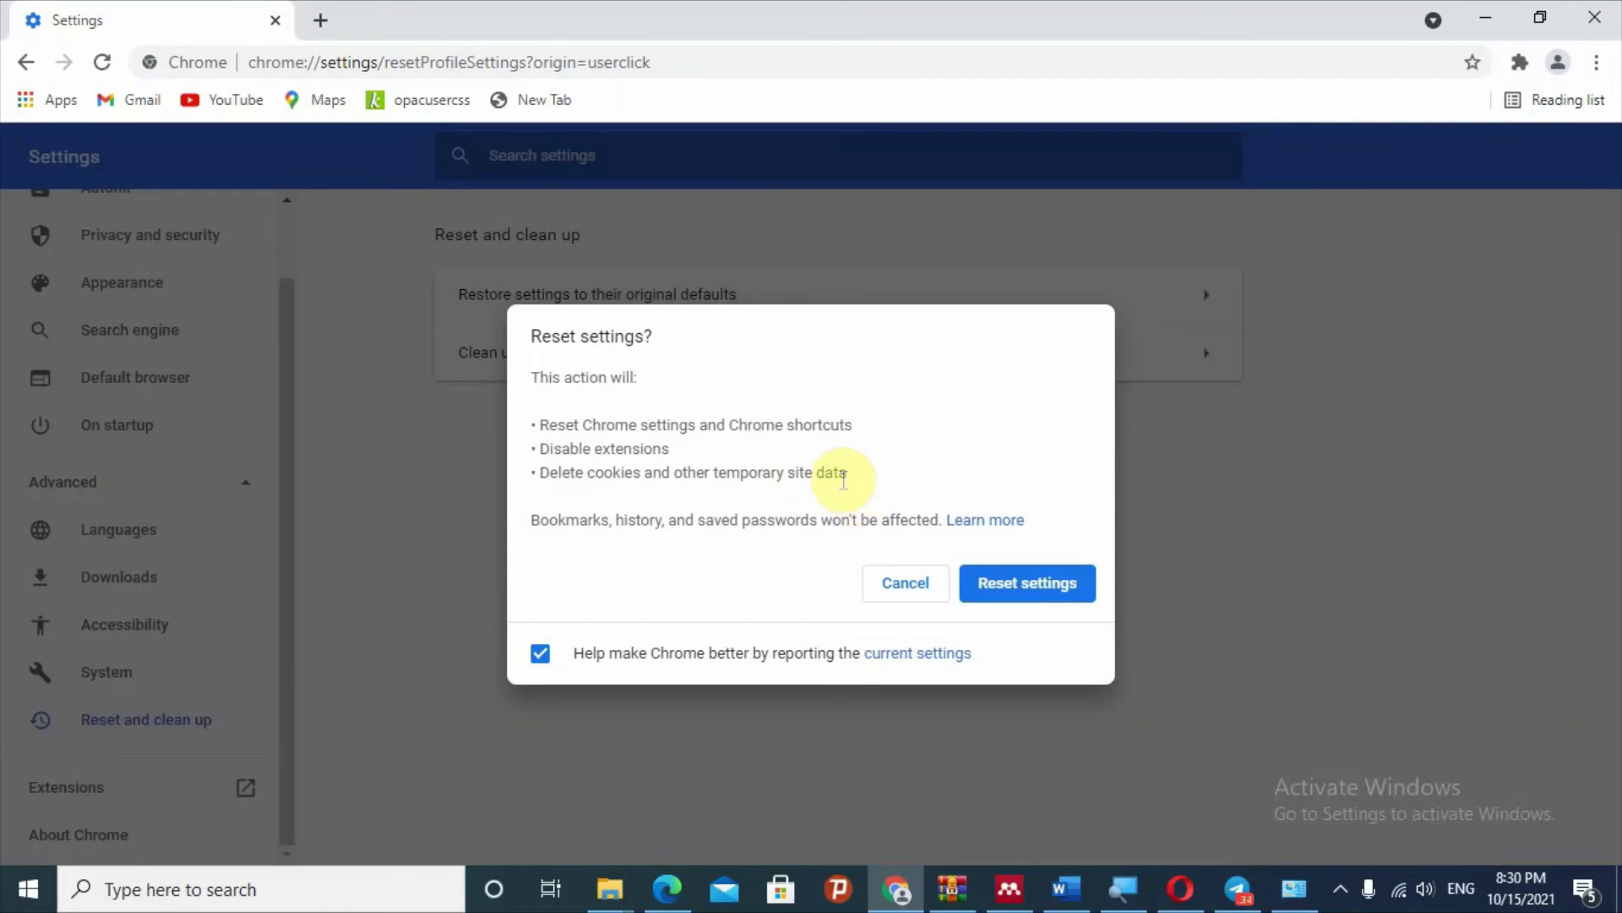
# - Confirm the Reset settings dialog so Chrome returns to its default settings
pyautogui.click(1042, 586)
pyautogui.click(1036, 592)
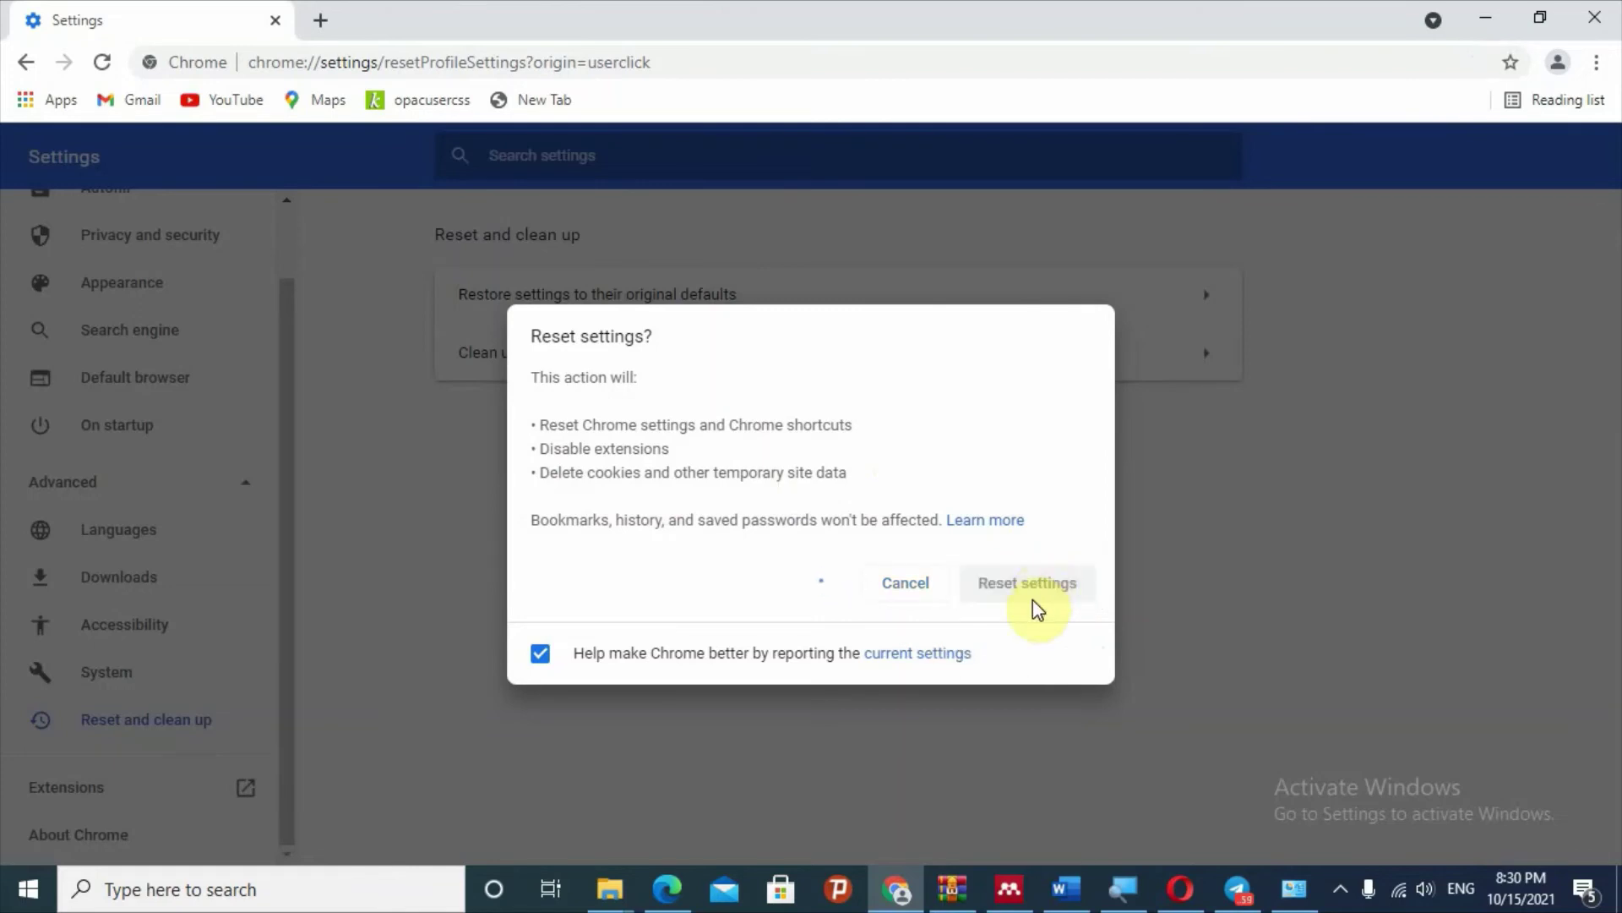